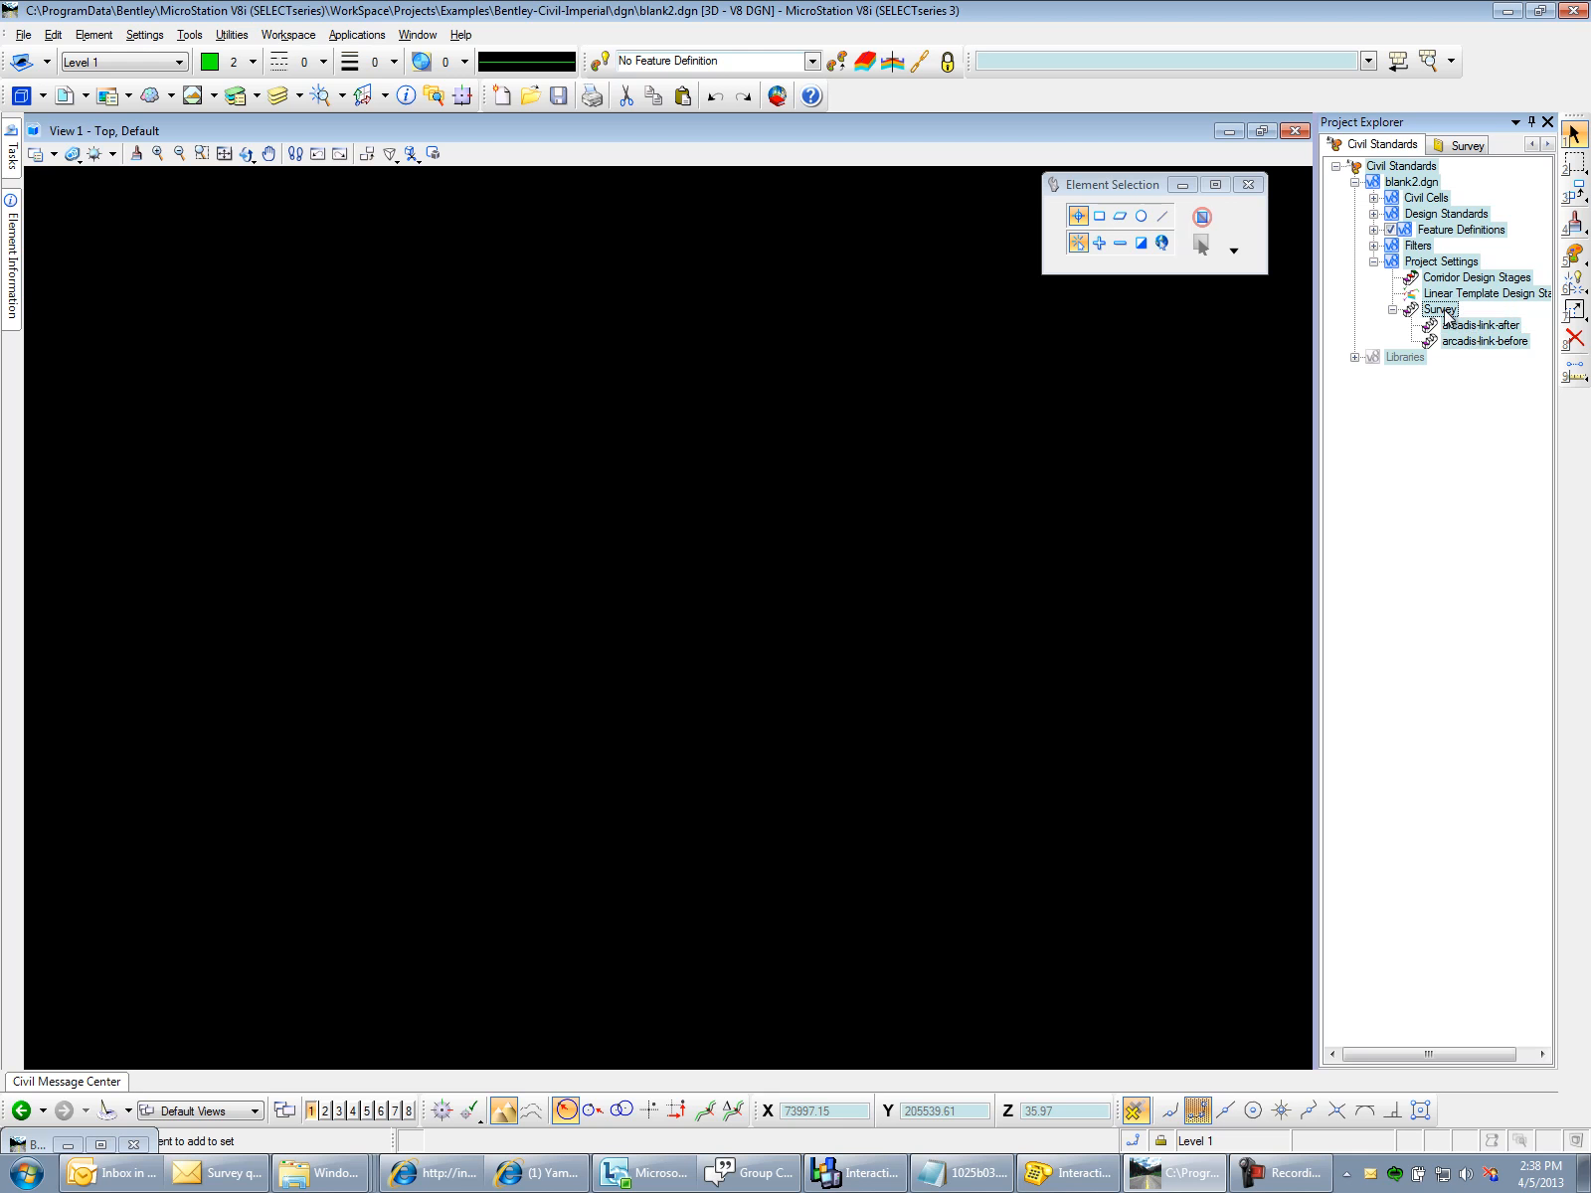
- Examine the link codes in the arcadis-link-before survey settings, then close the list without changes
click(1471, 341)
right_click(1510, 348)
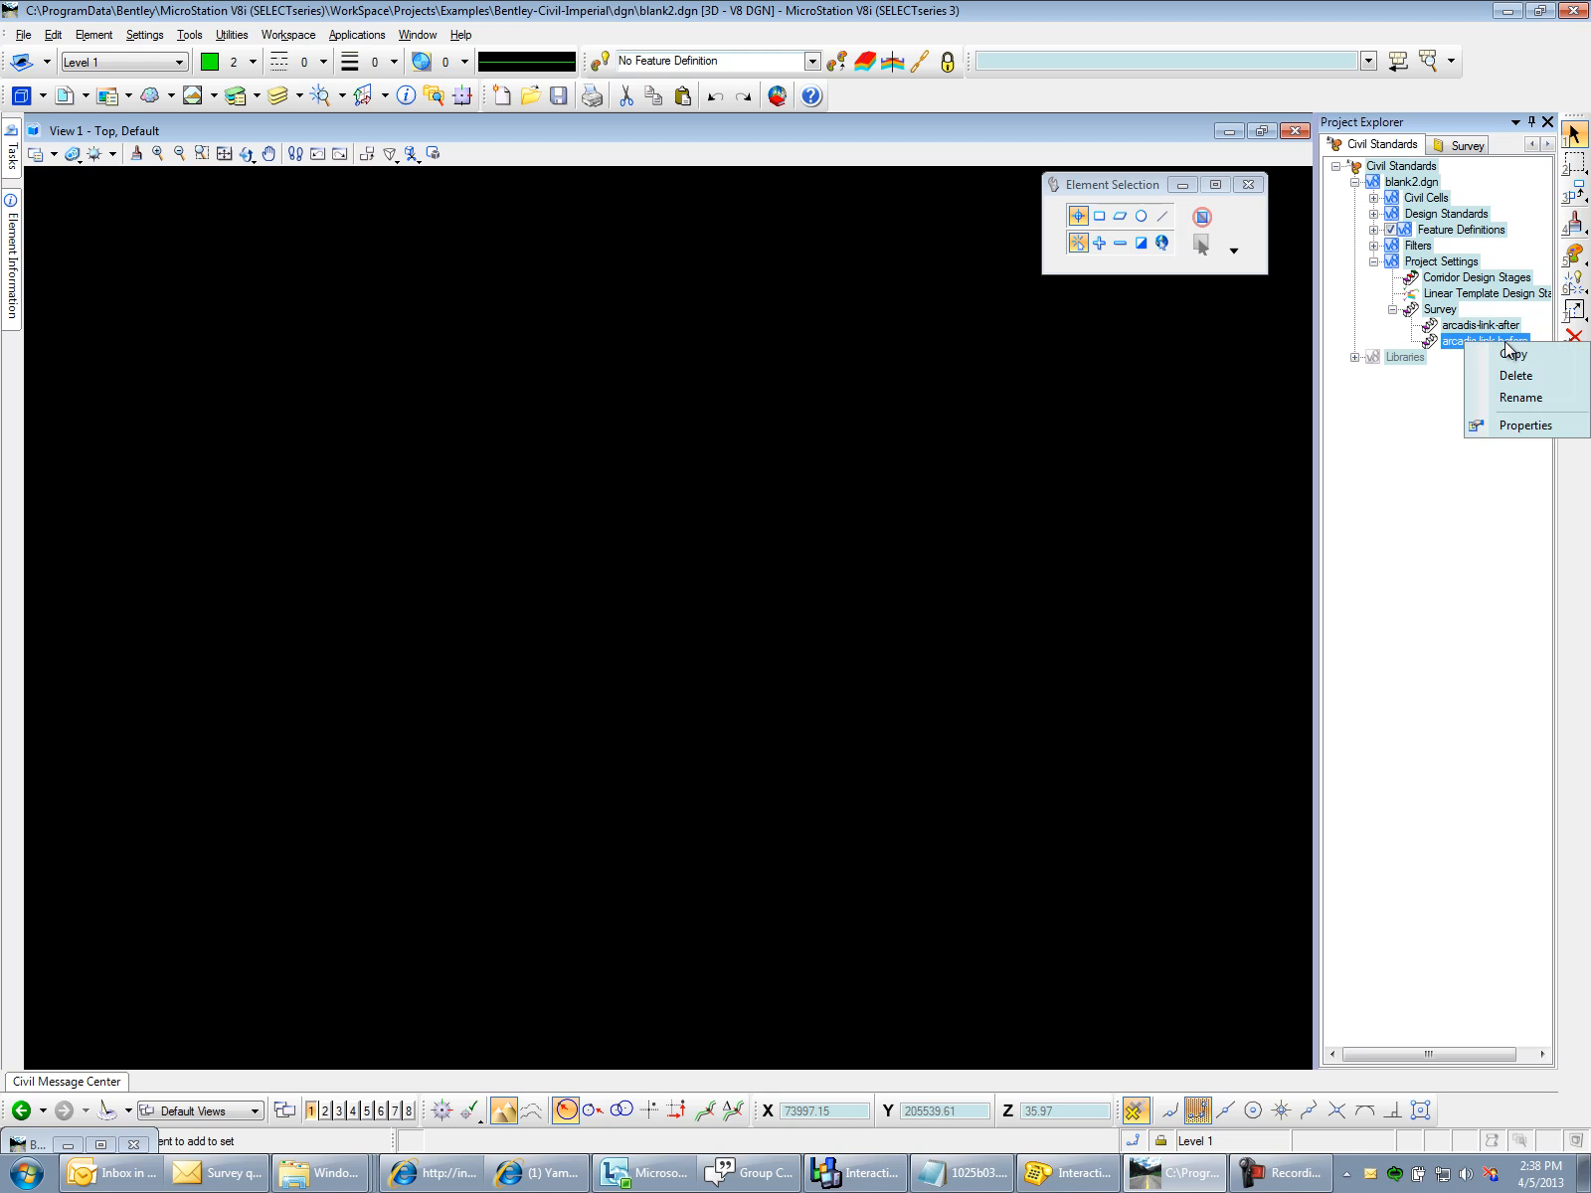
click(1526, 426)
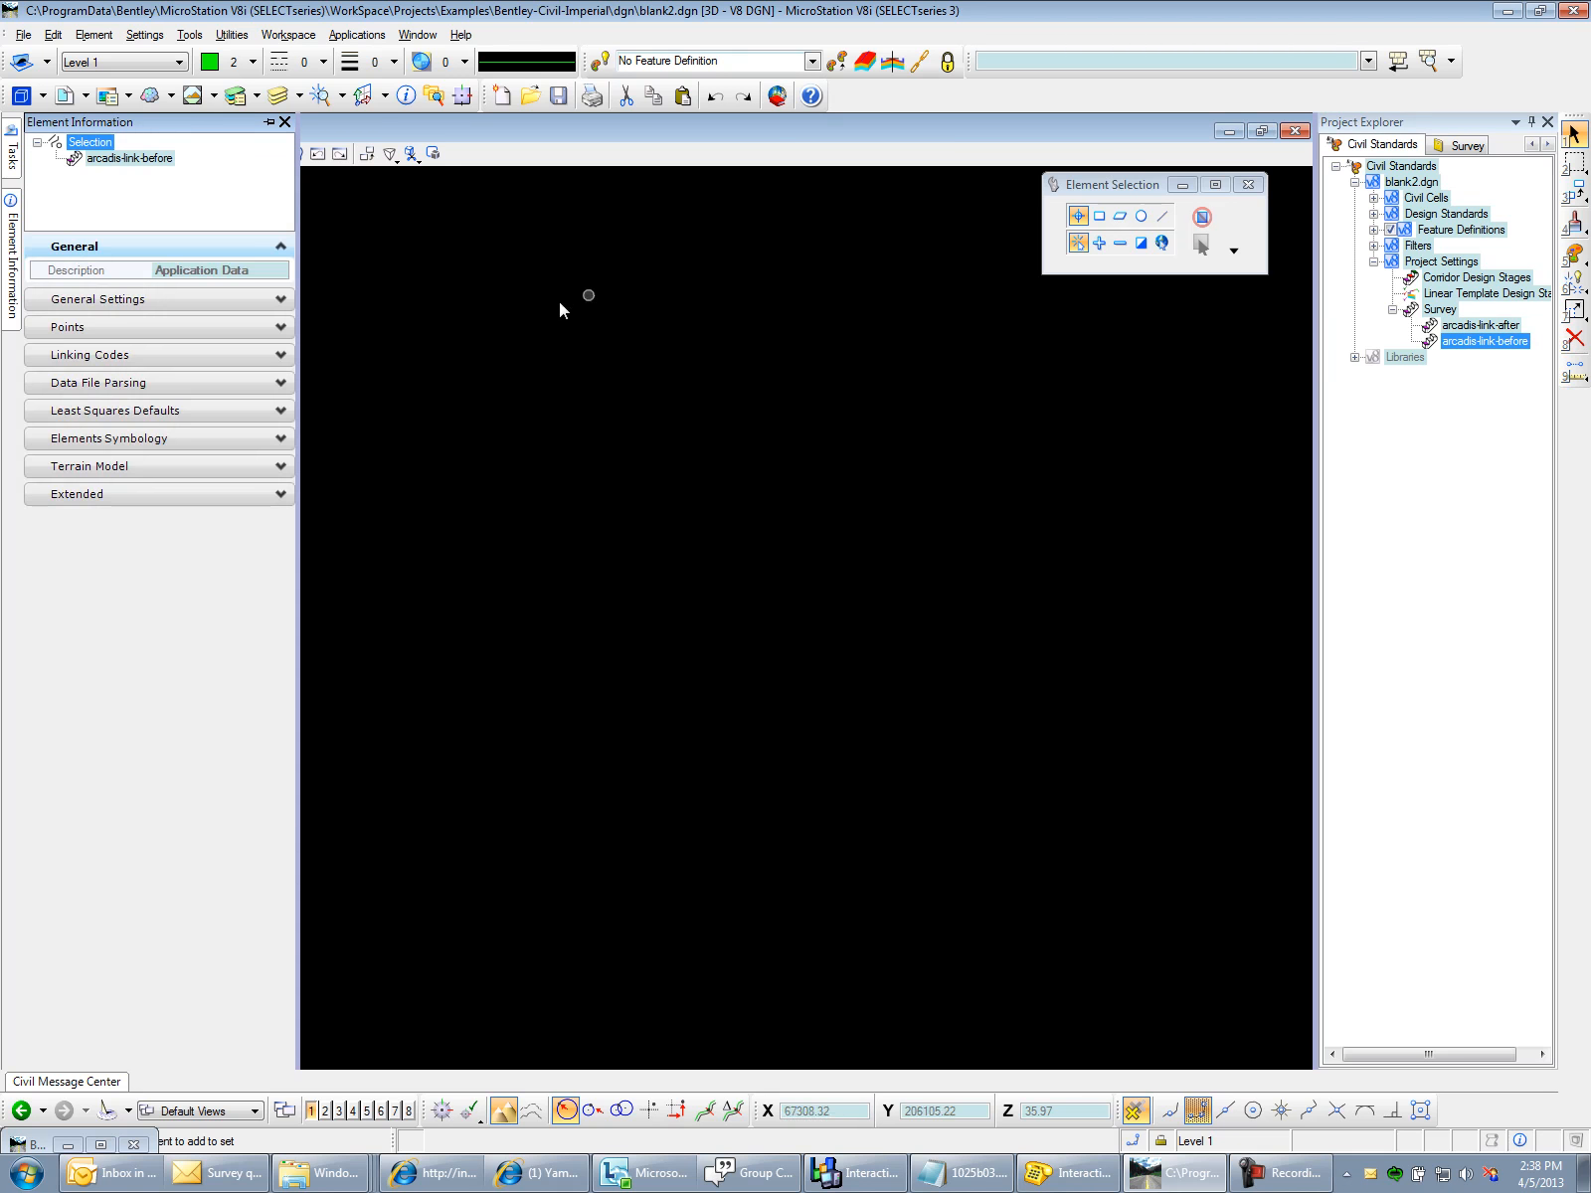
click(149, 355)
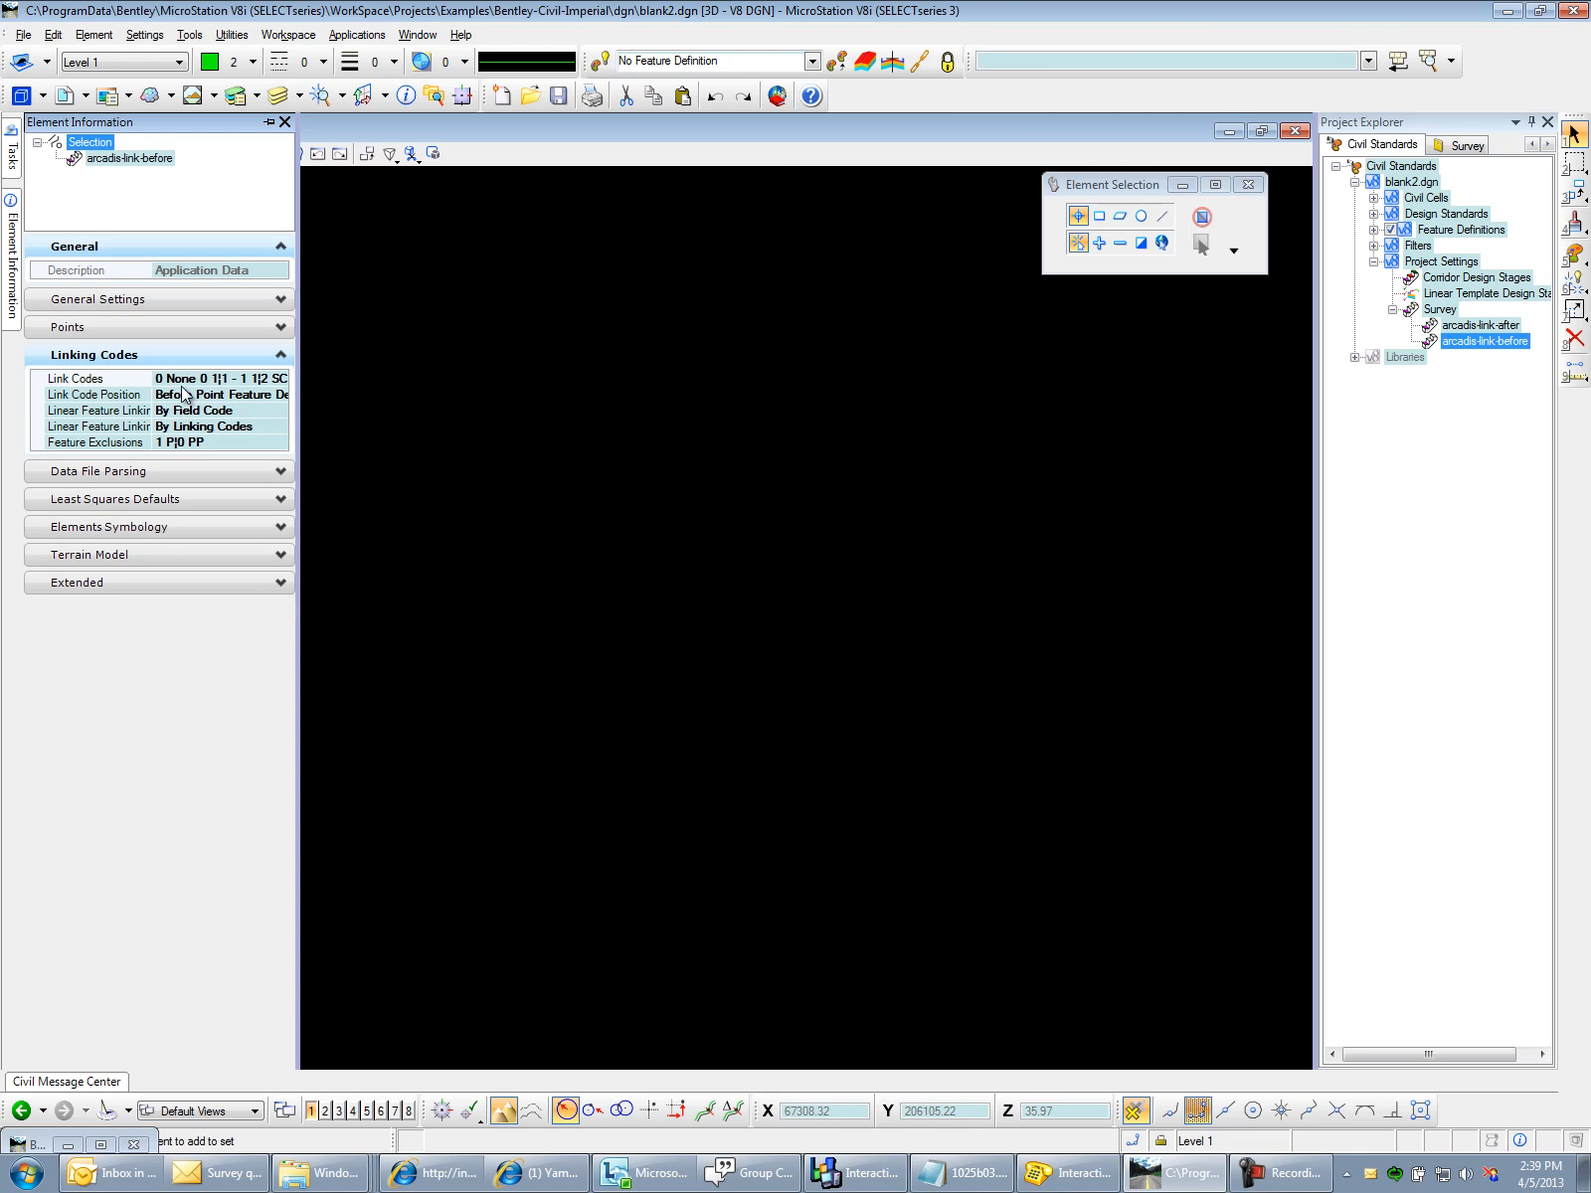
click(284, 379)
click(284, 380)
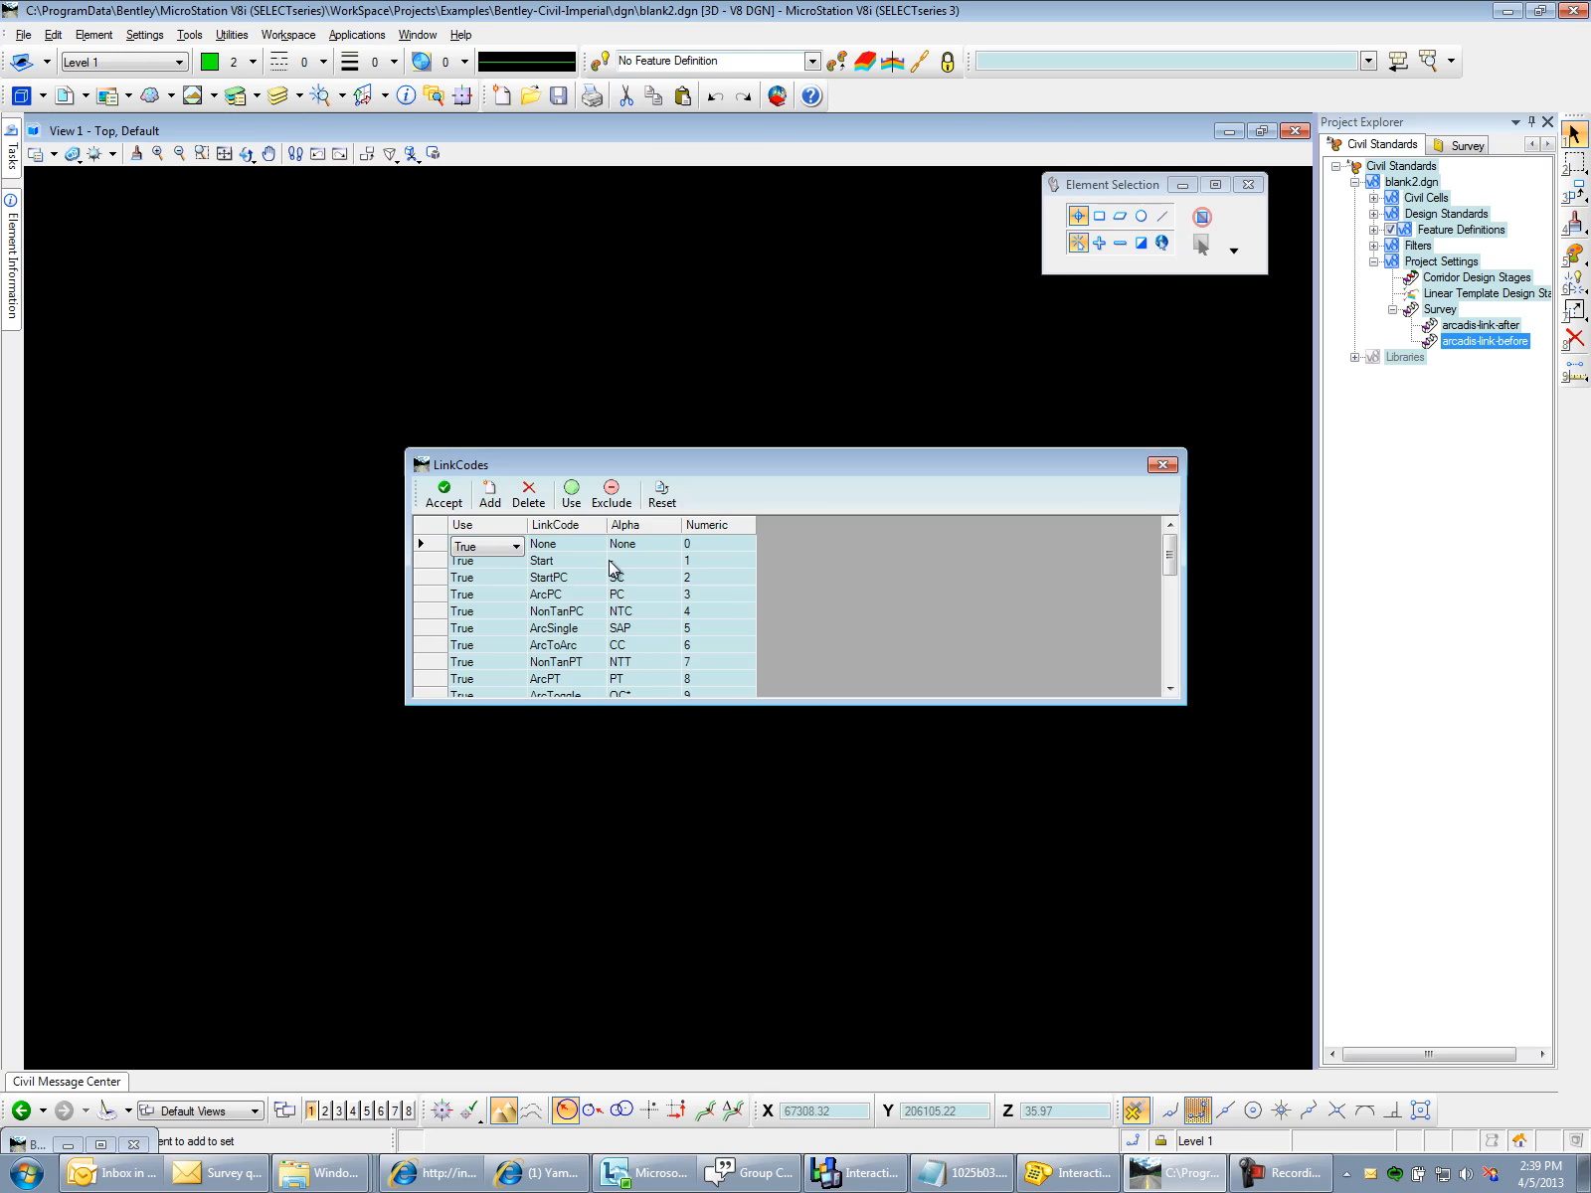
click(1160, 467)
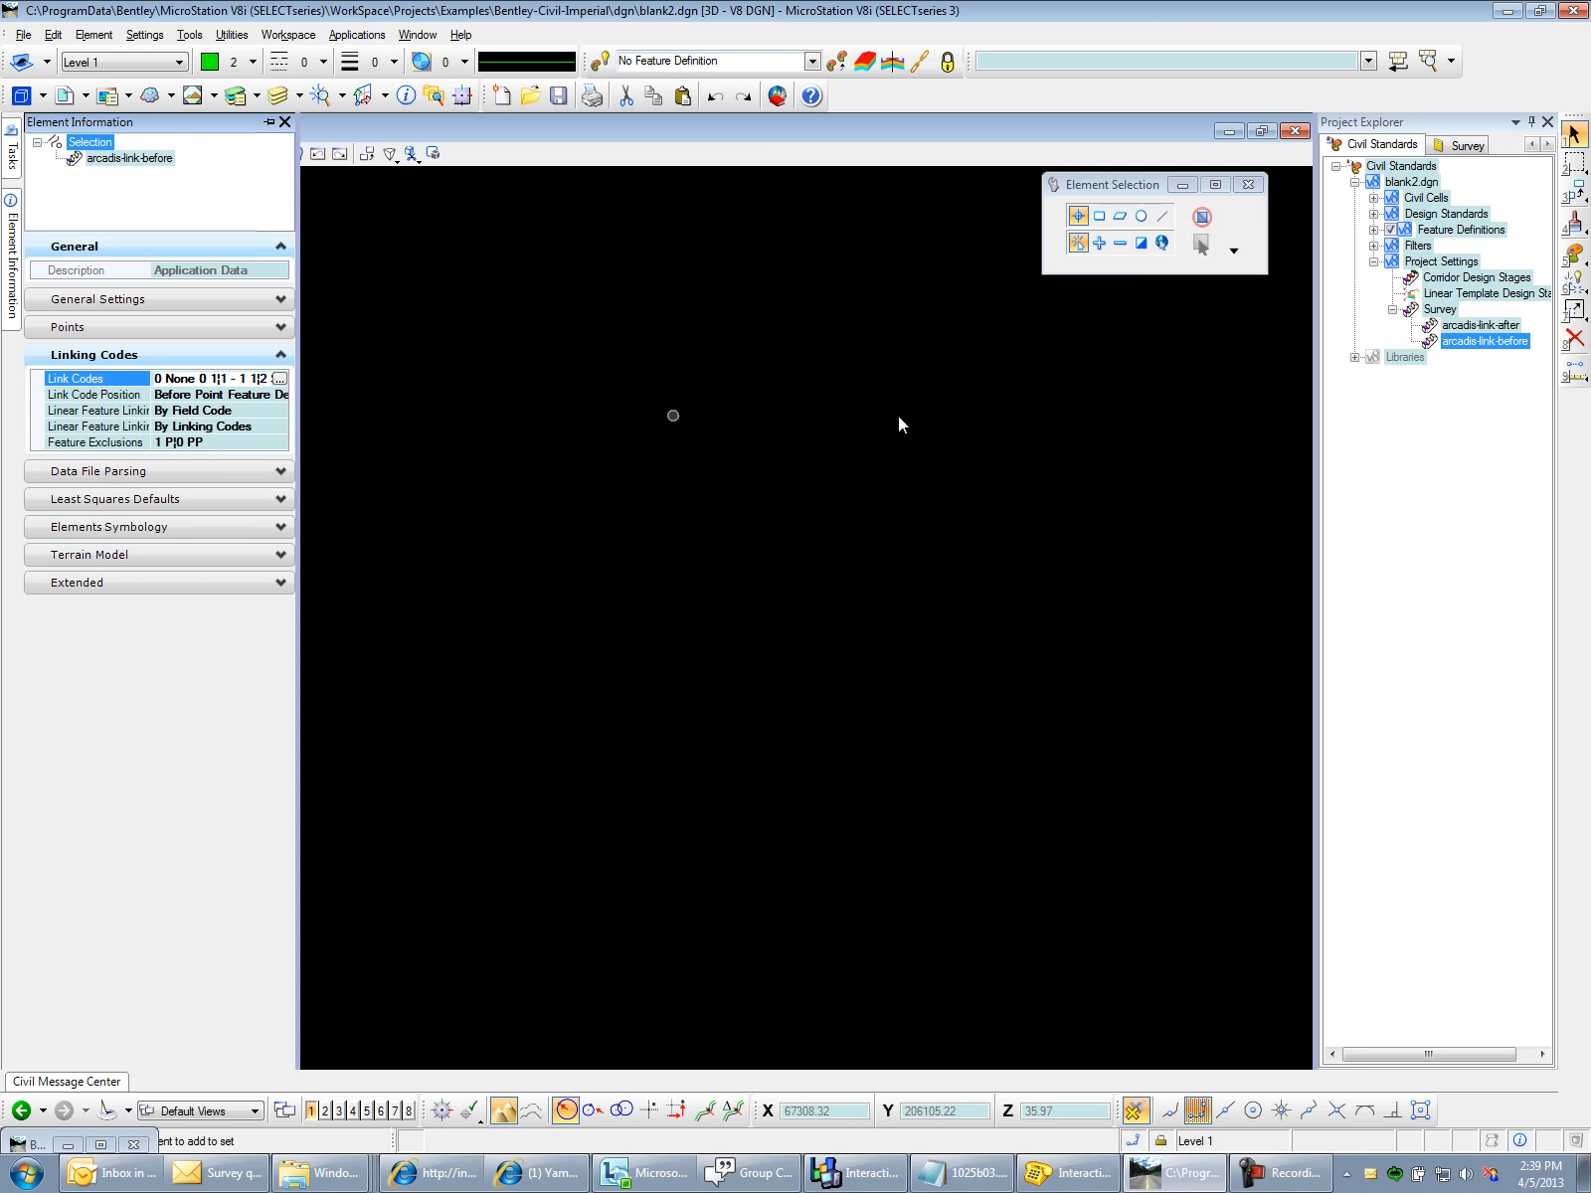
- Examine the linking code properties and link codes list of the arcadis-link-after survey settings
click(1481, 327)
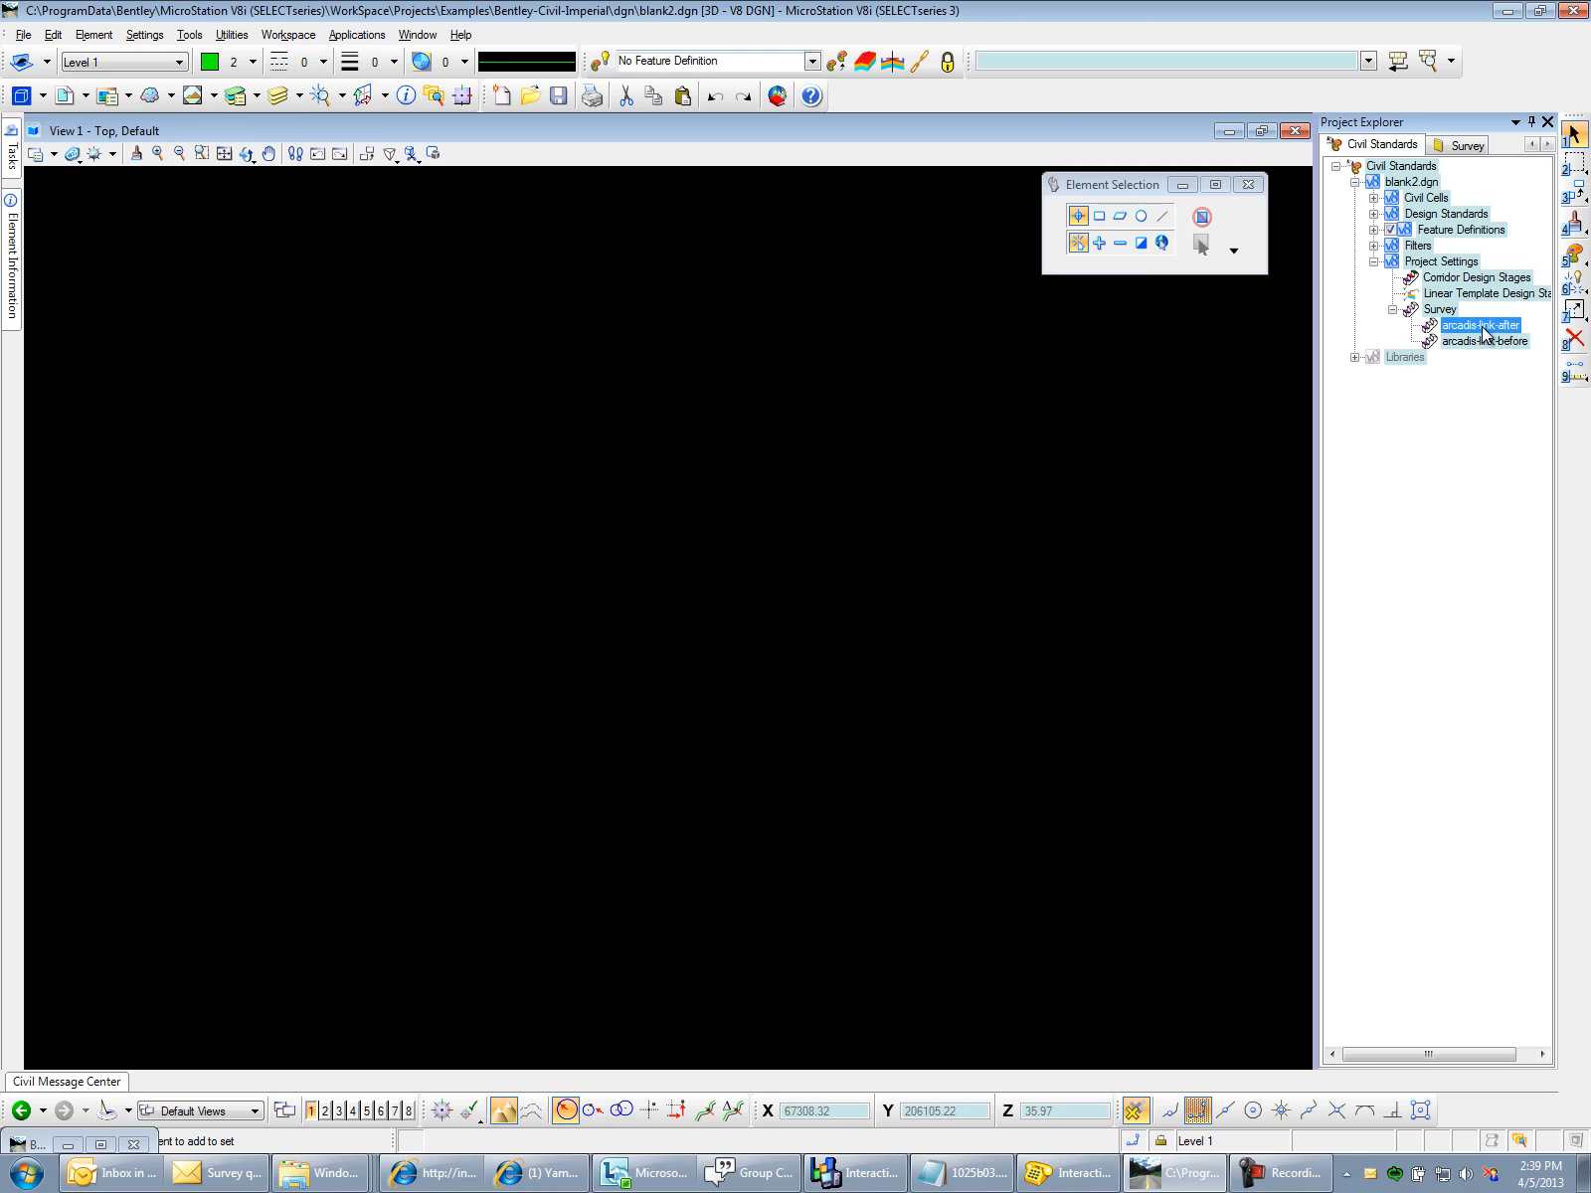
right_click(1481, 326)
click(1521, 411)
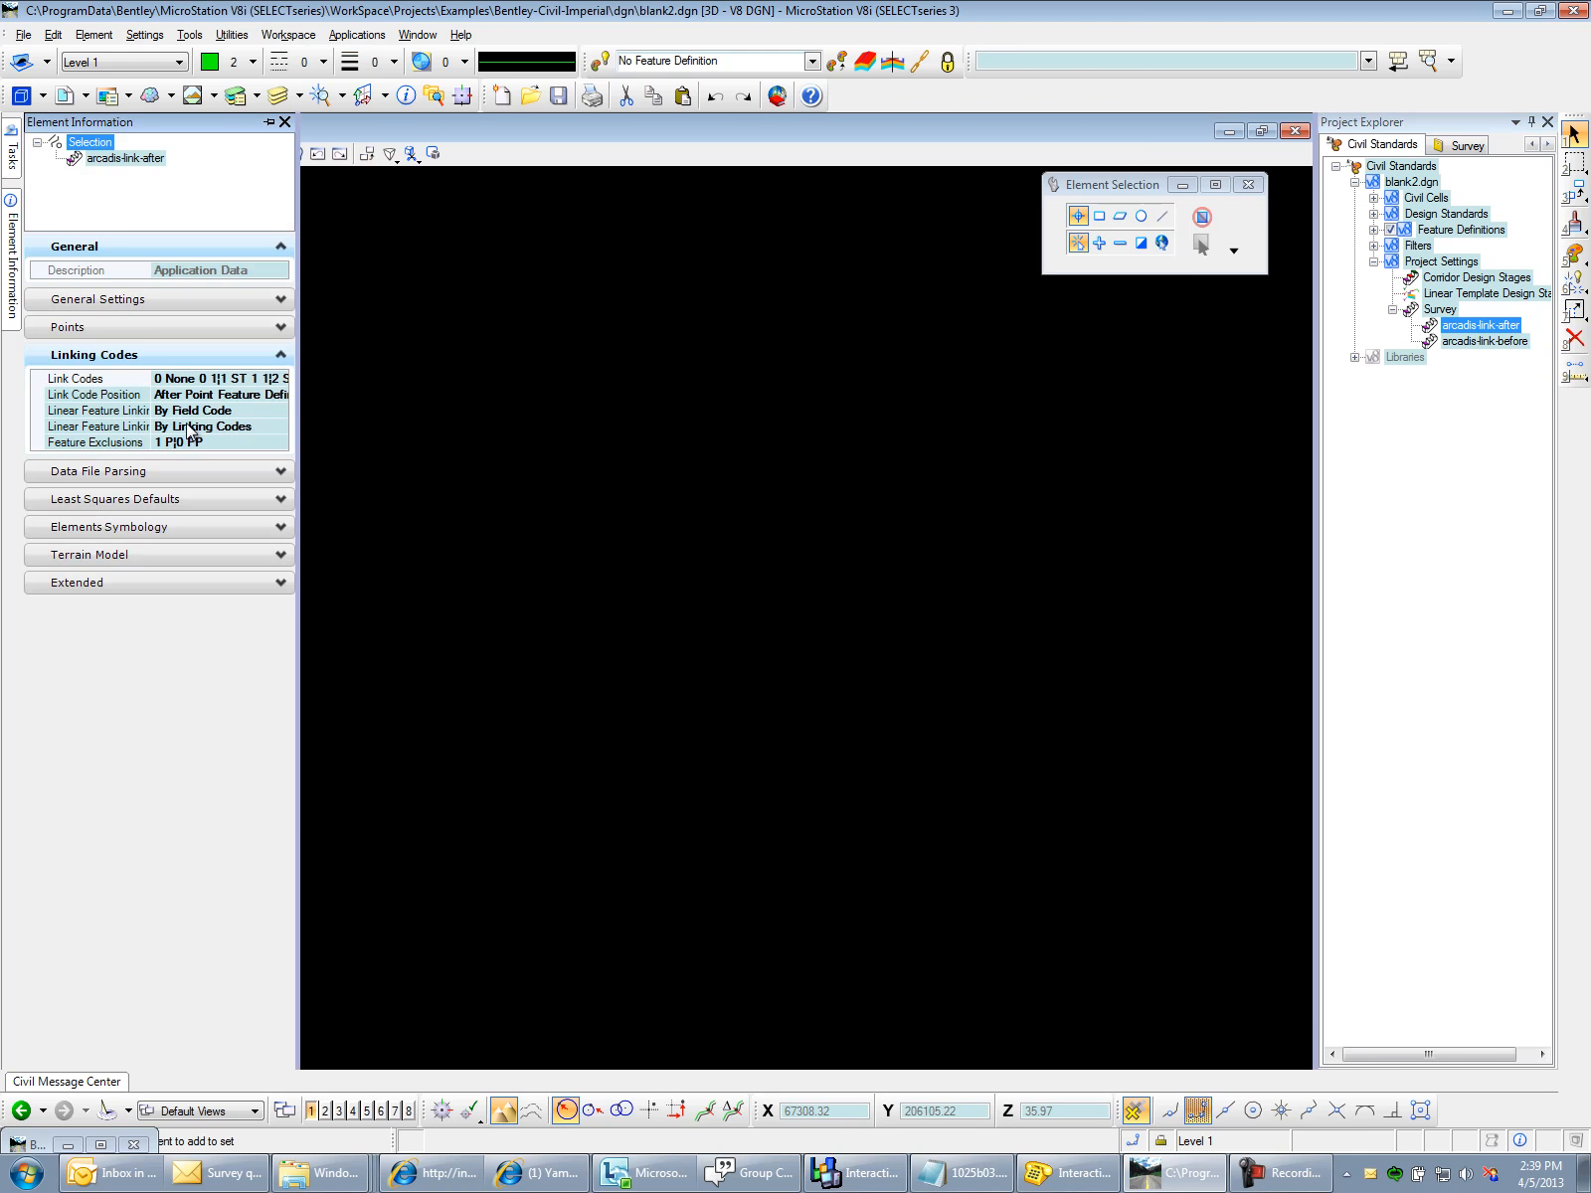
click(282, 384)
click(282, 384)
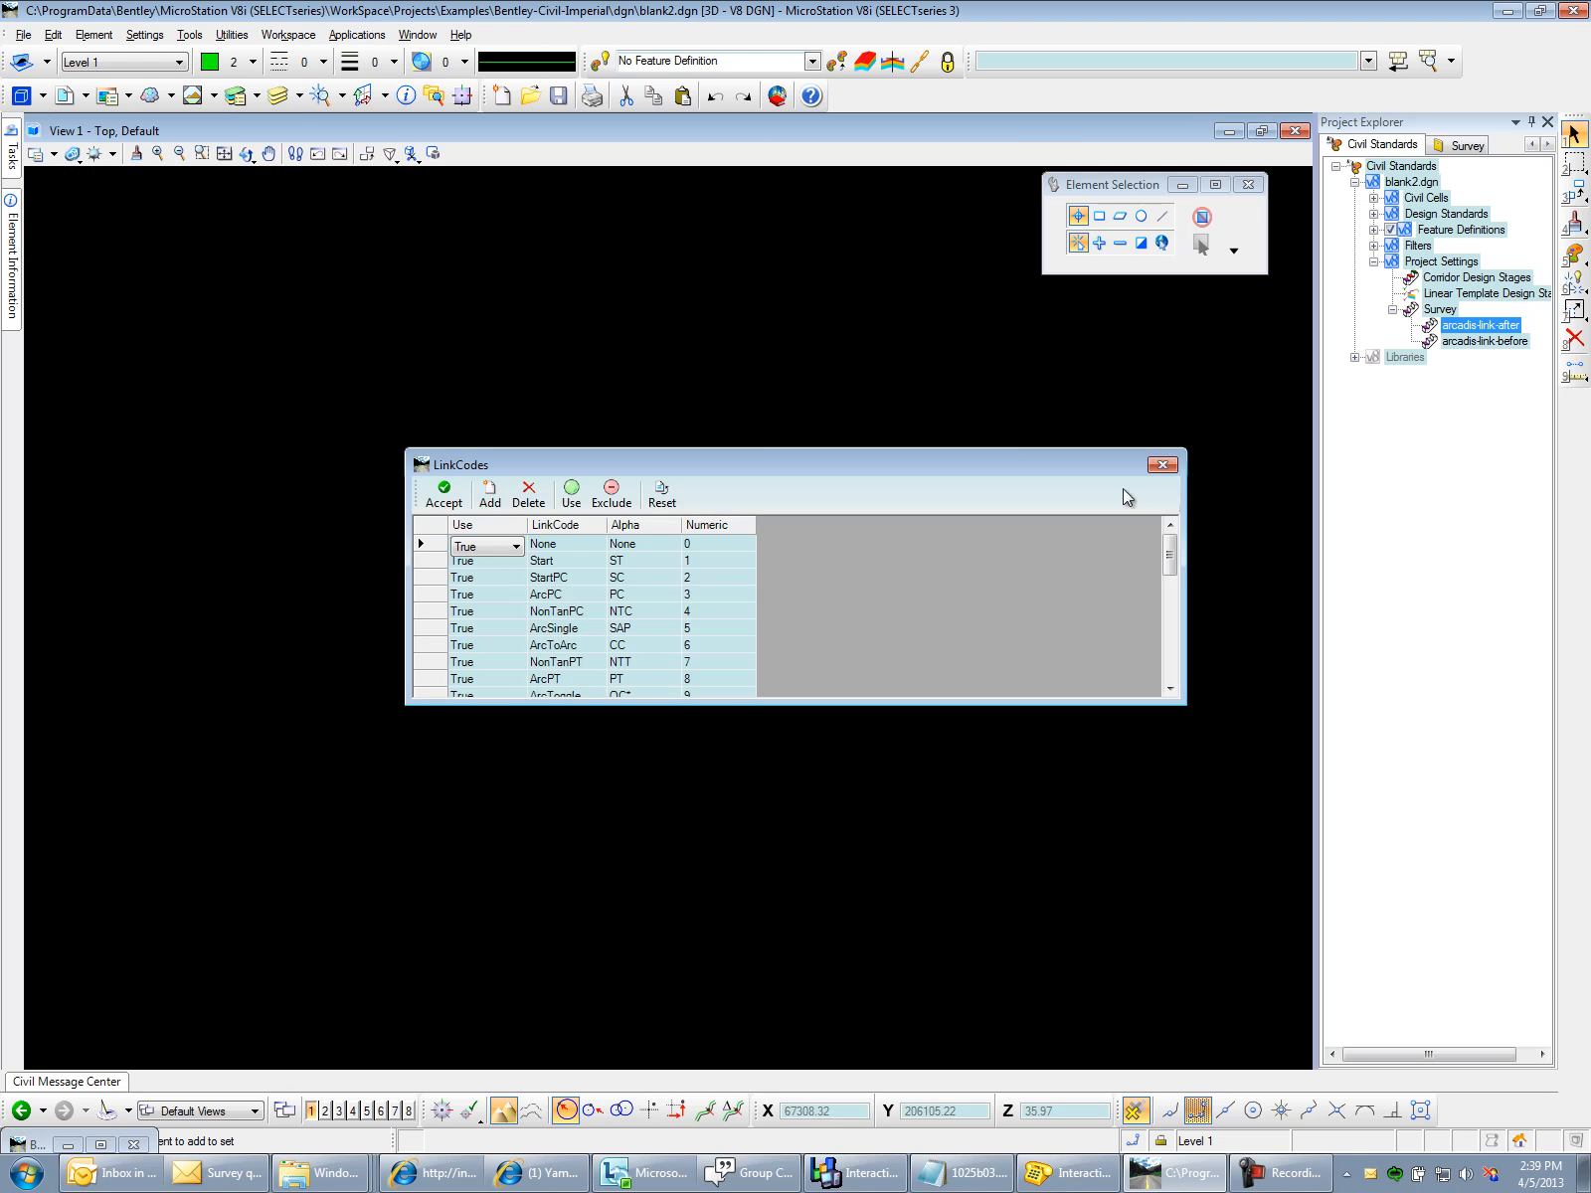
click(1159, 466)
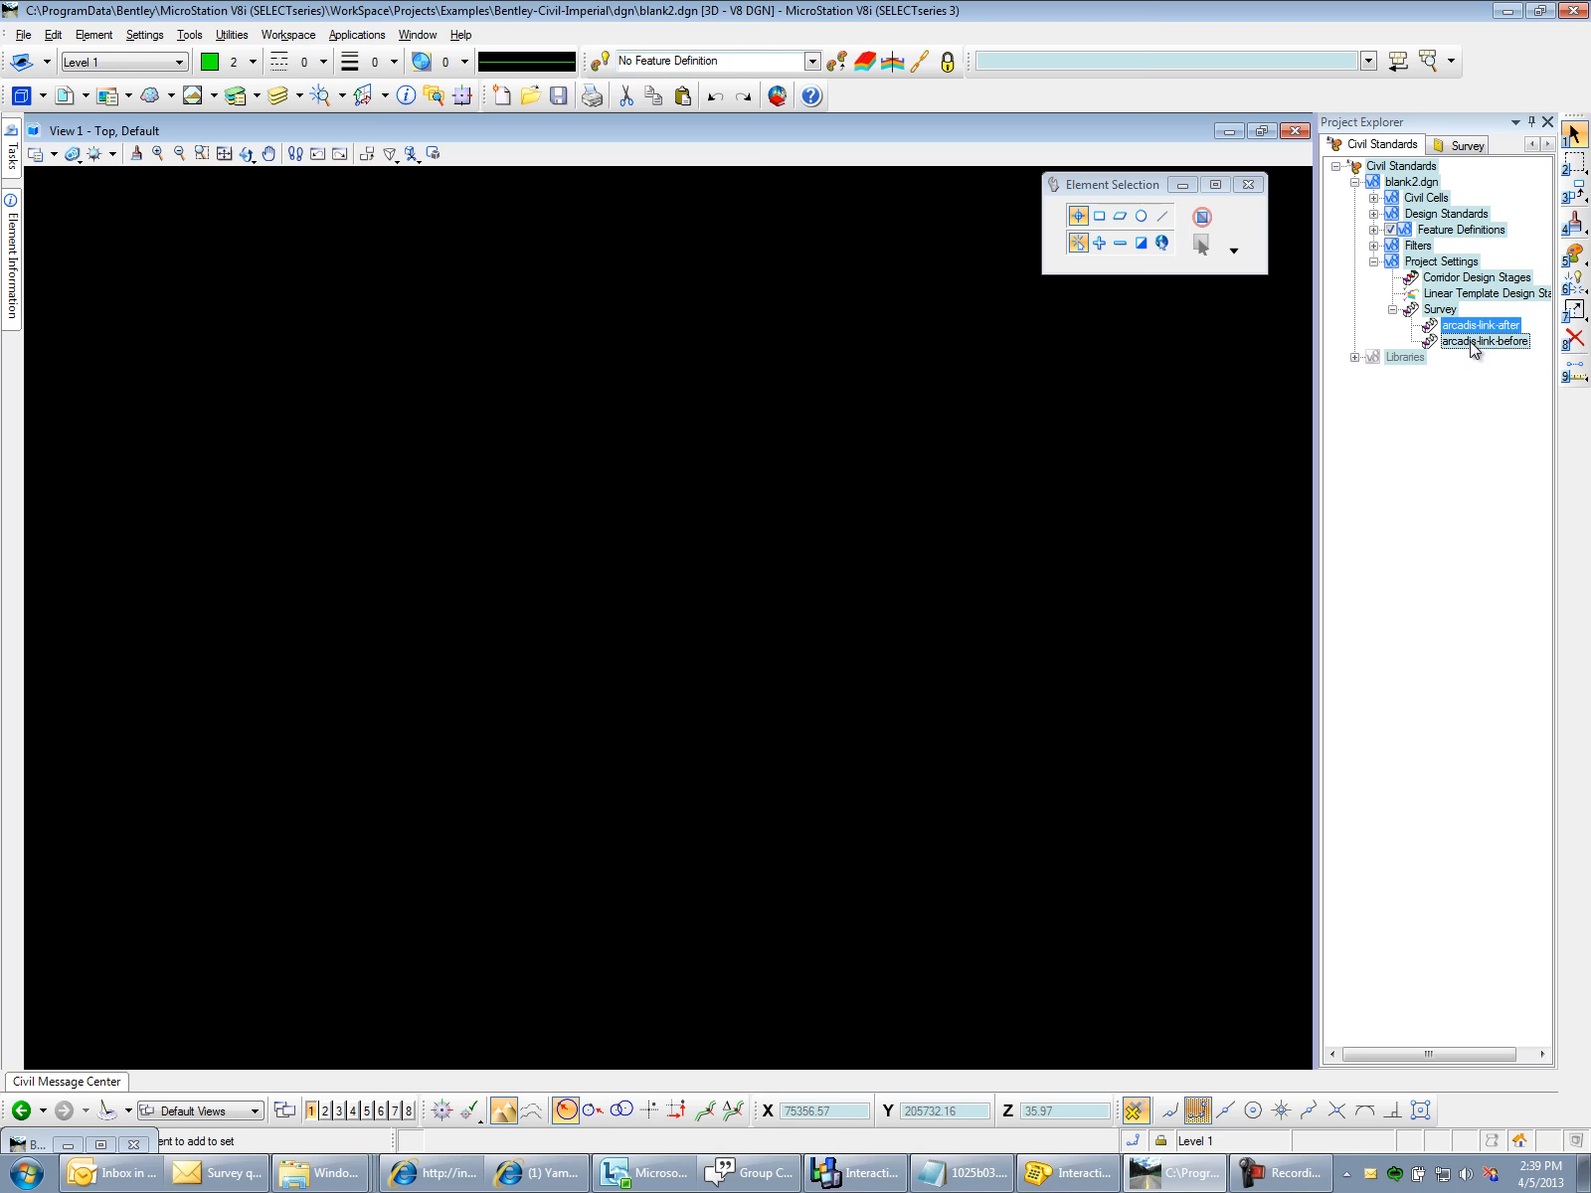
- Create a new field book under the Default model in the survey data
click(1457, 147)
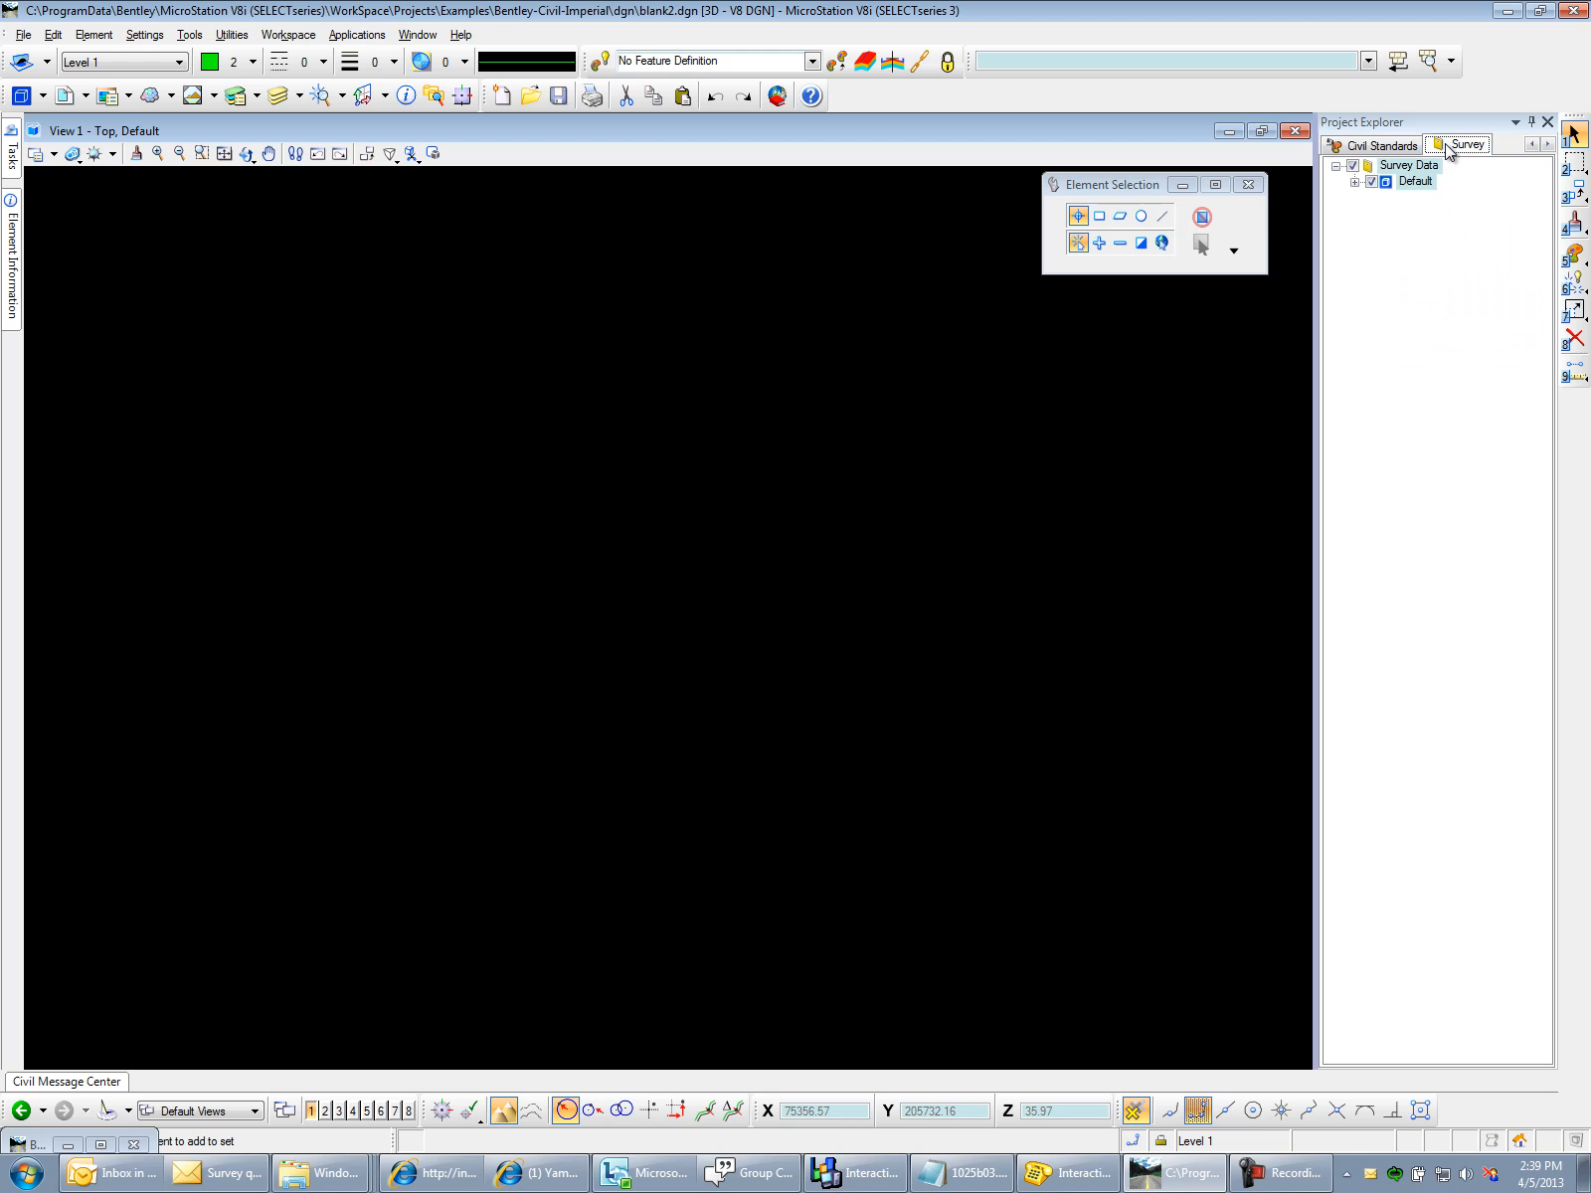
click(1354, 182)
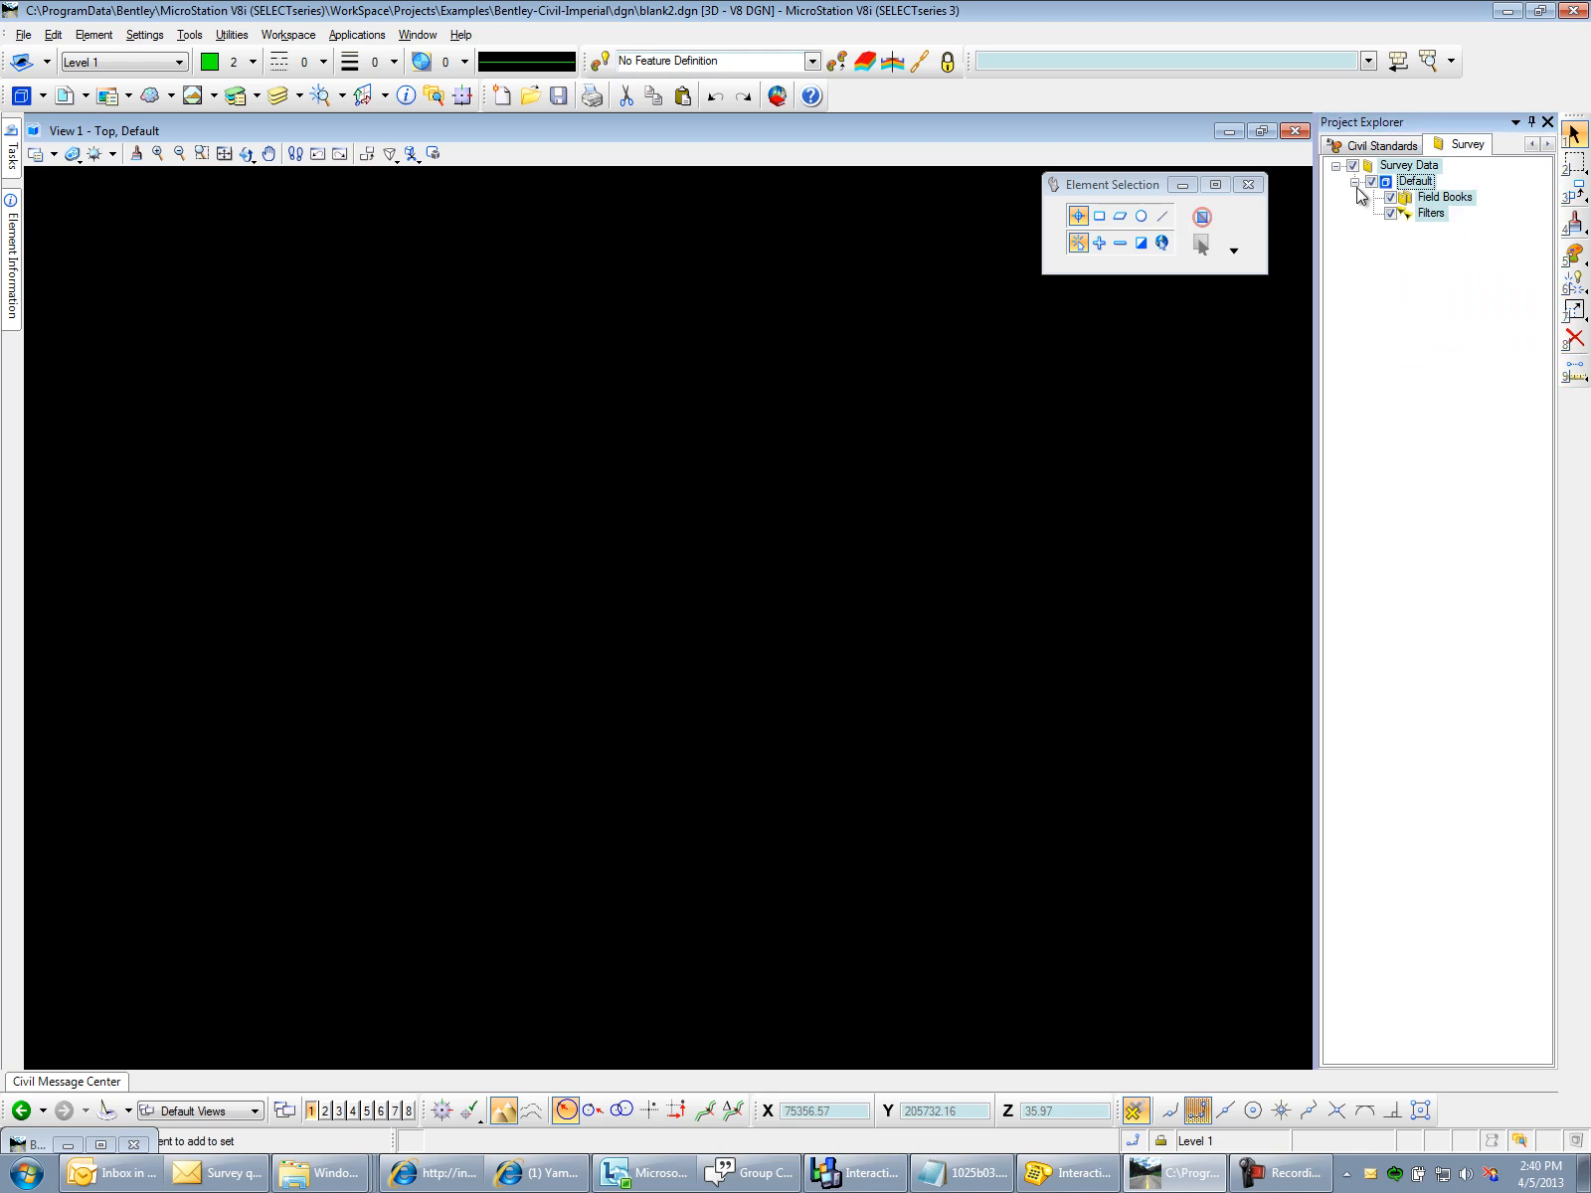
right_click(1442, 196)
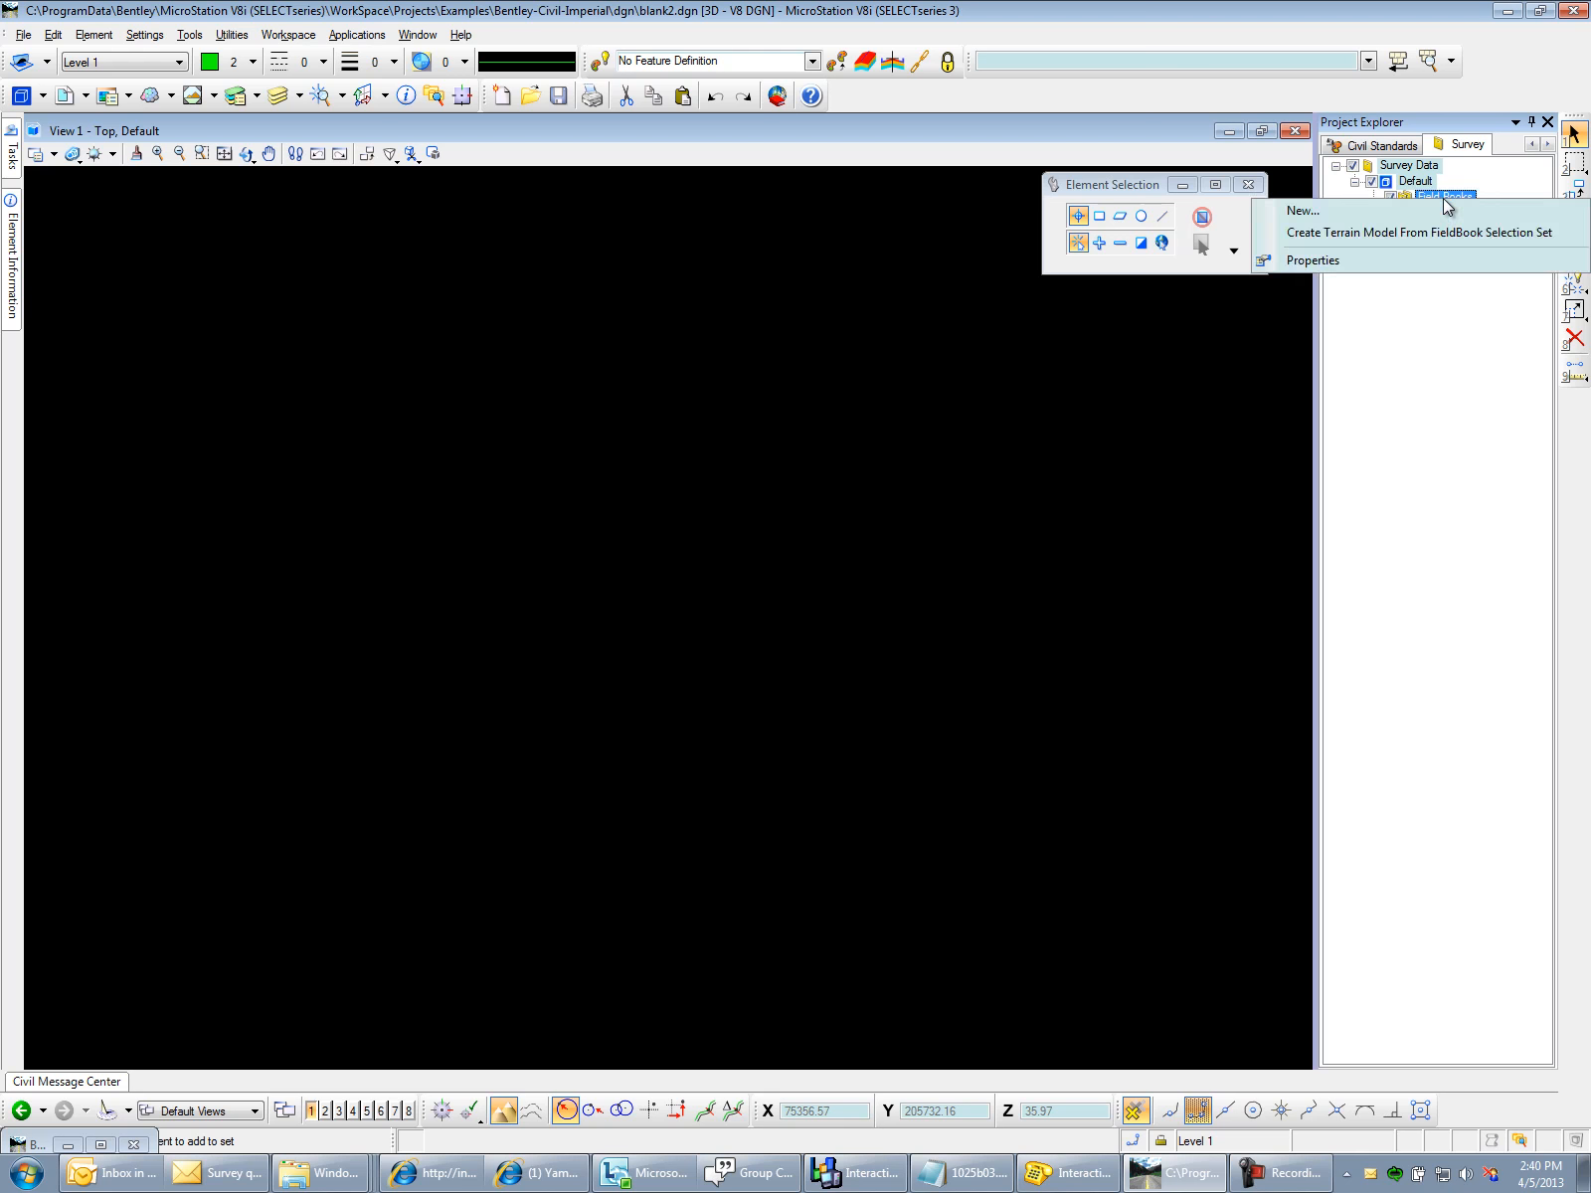
click(1381, 210)
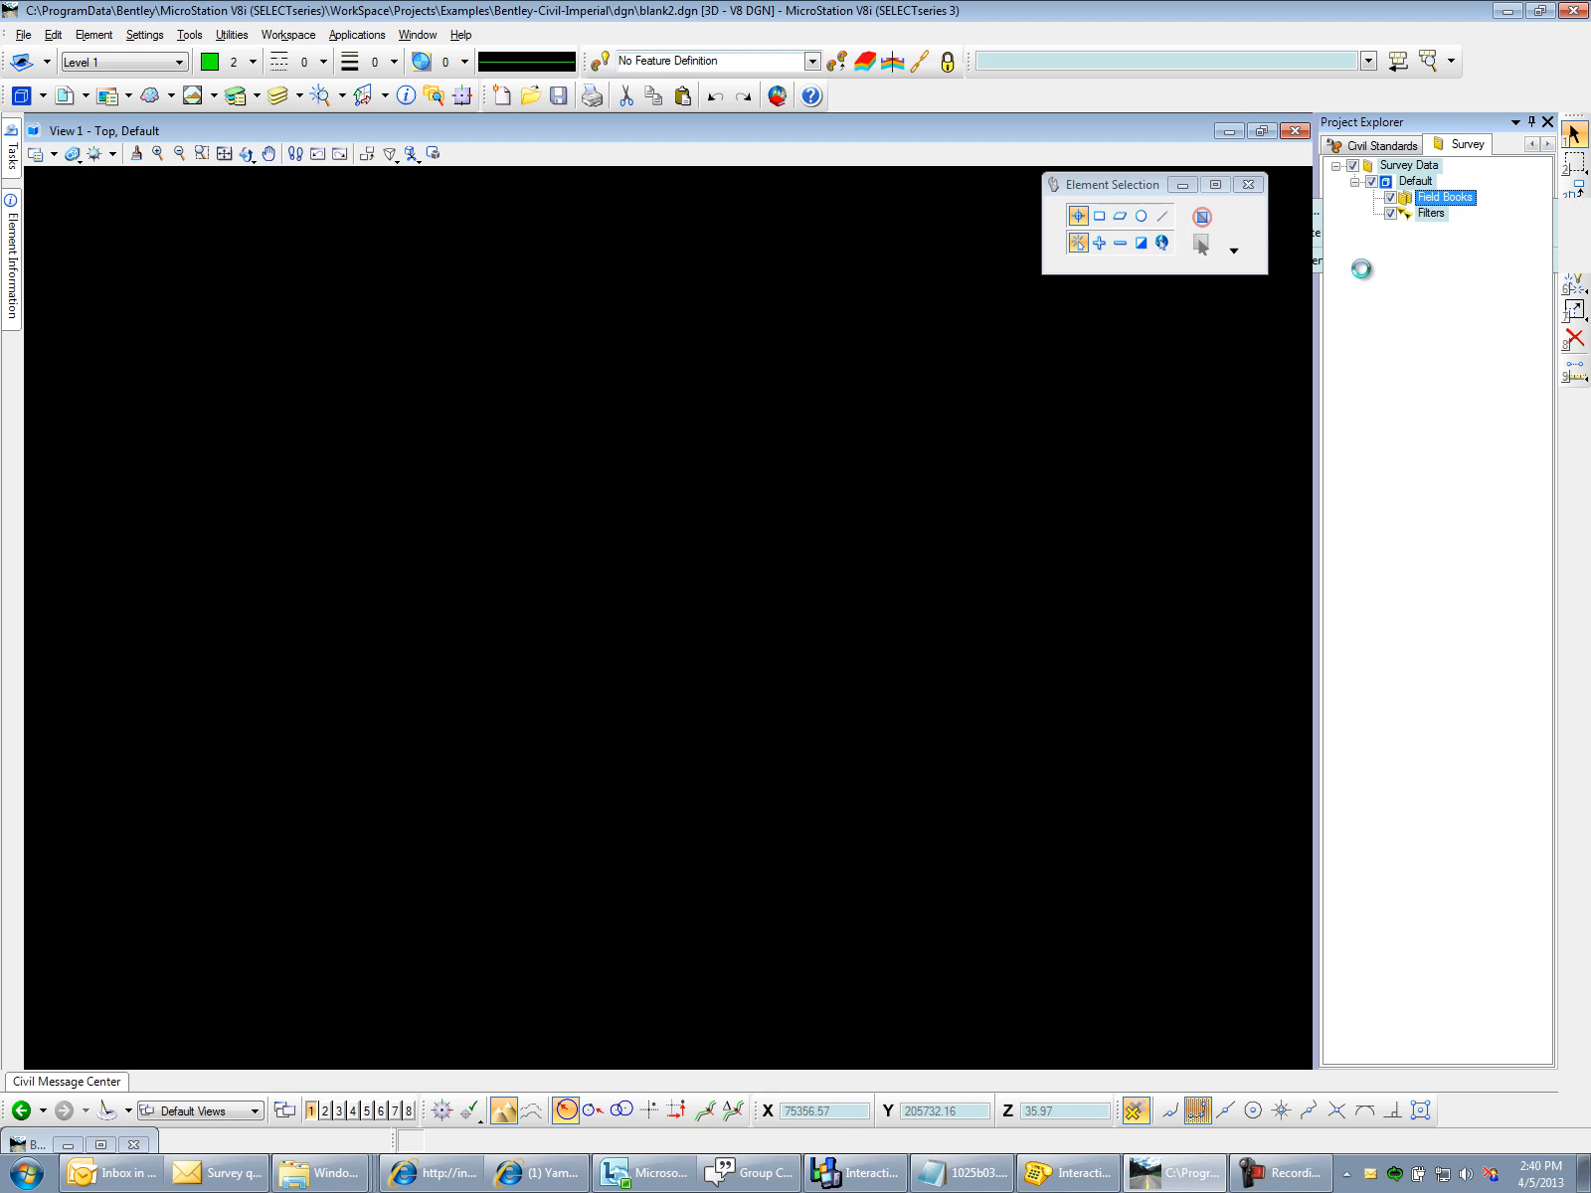
click(1459, 213)
right_click(1454, 217)
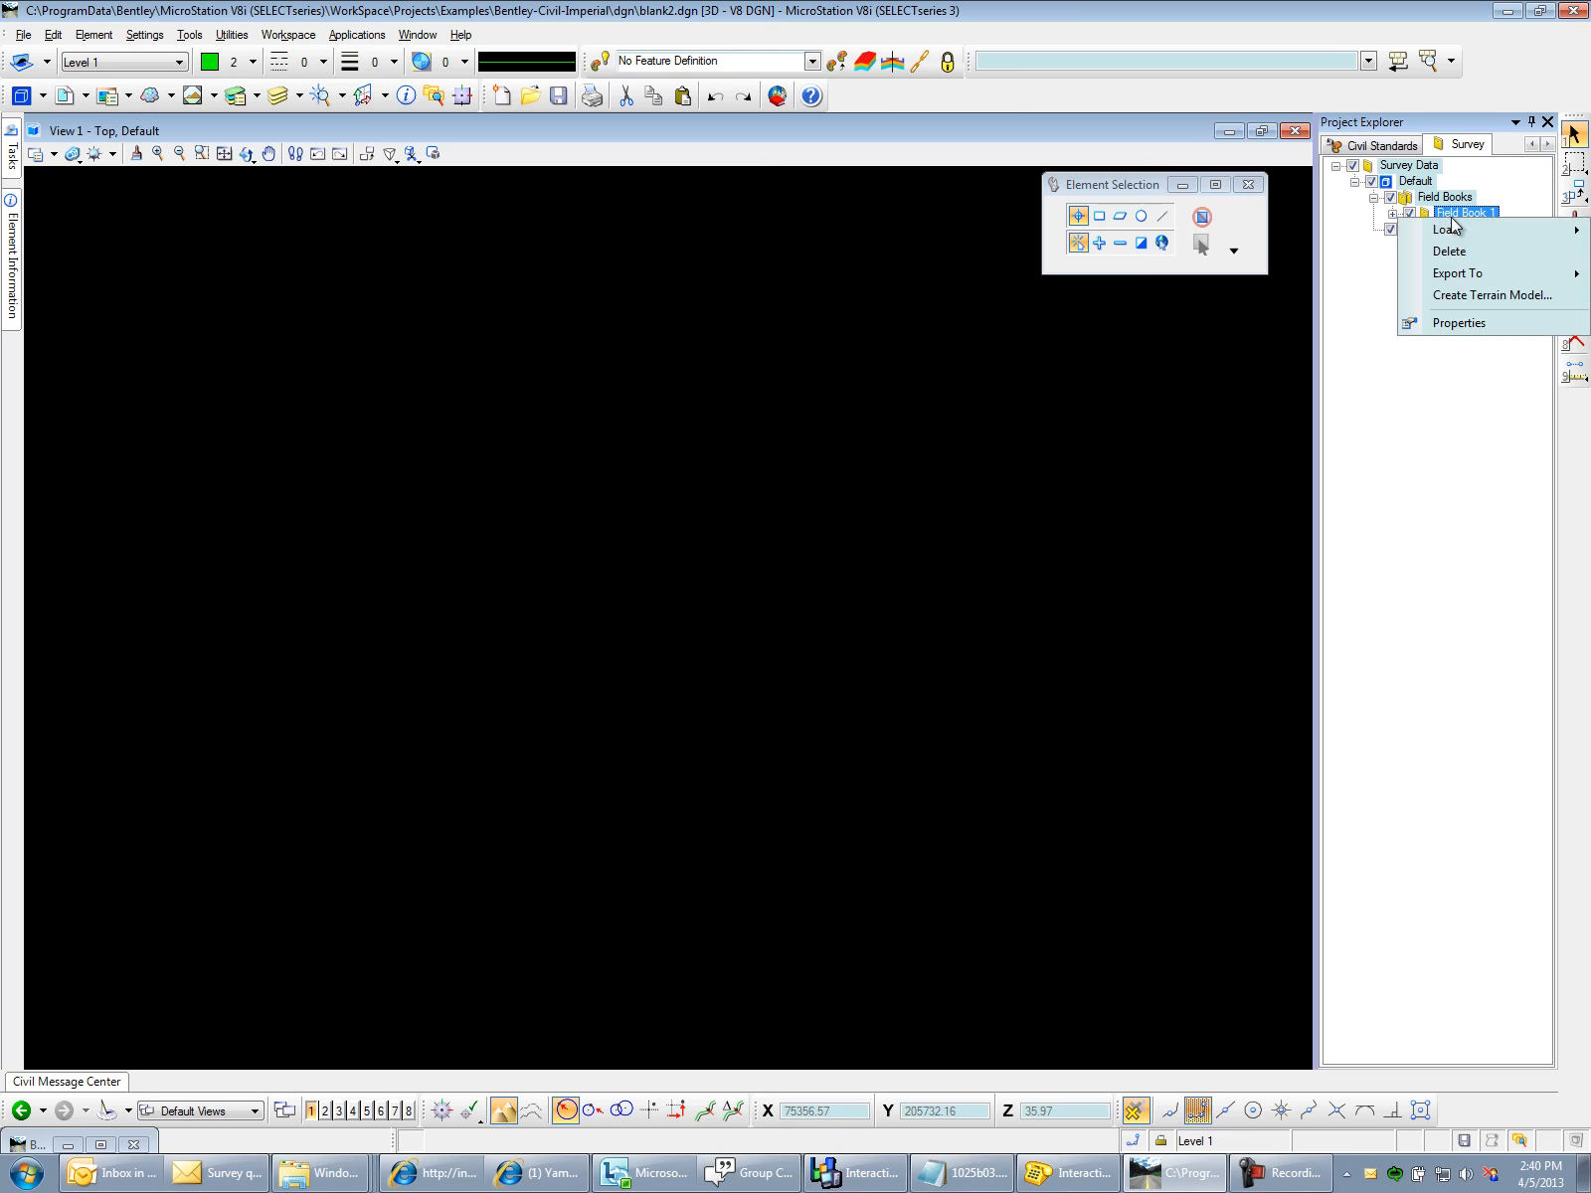
mouse_move(1453, 235)
click(1326, 232)
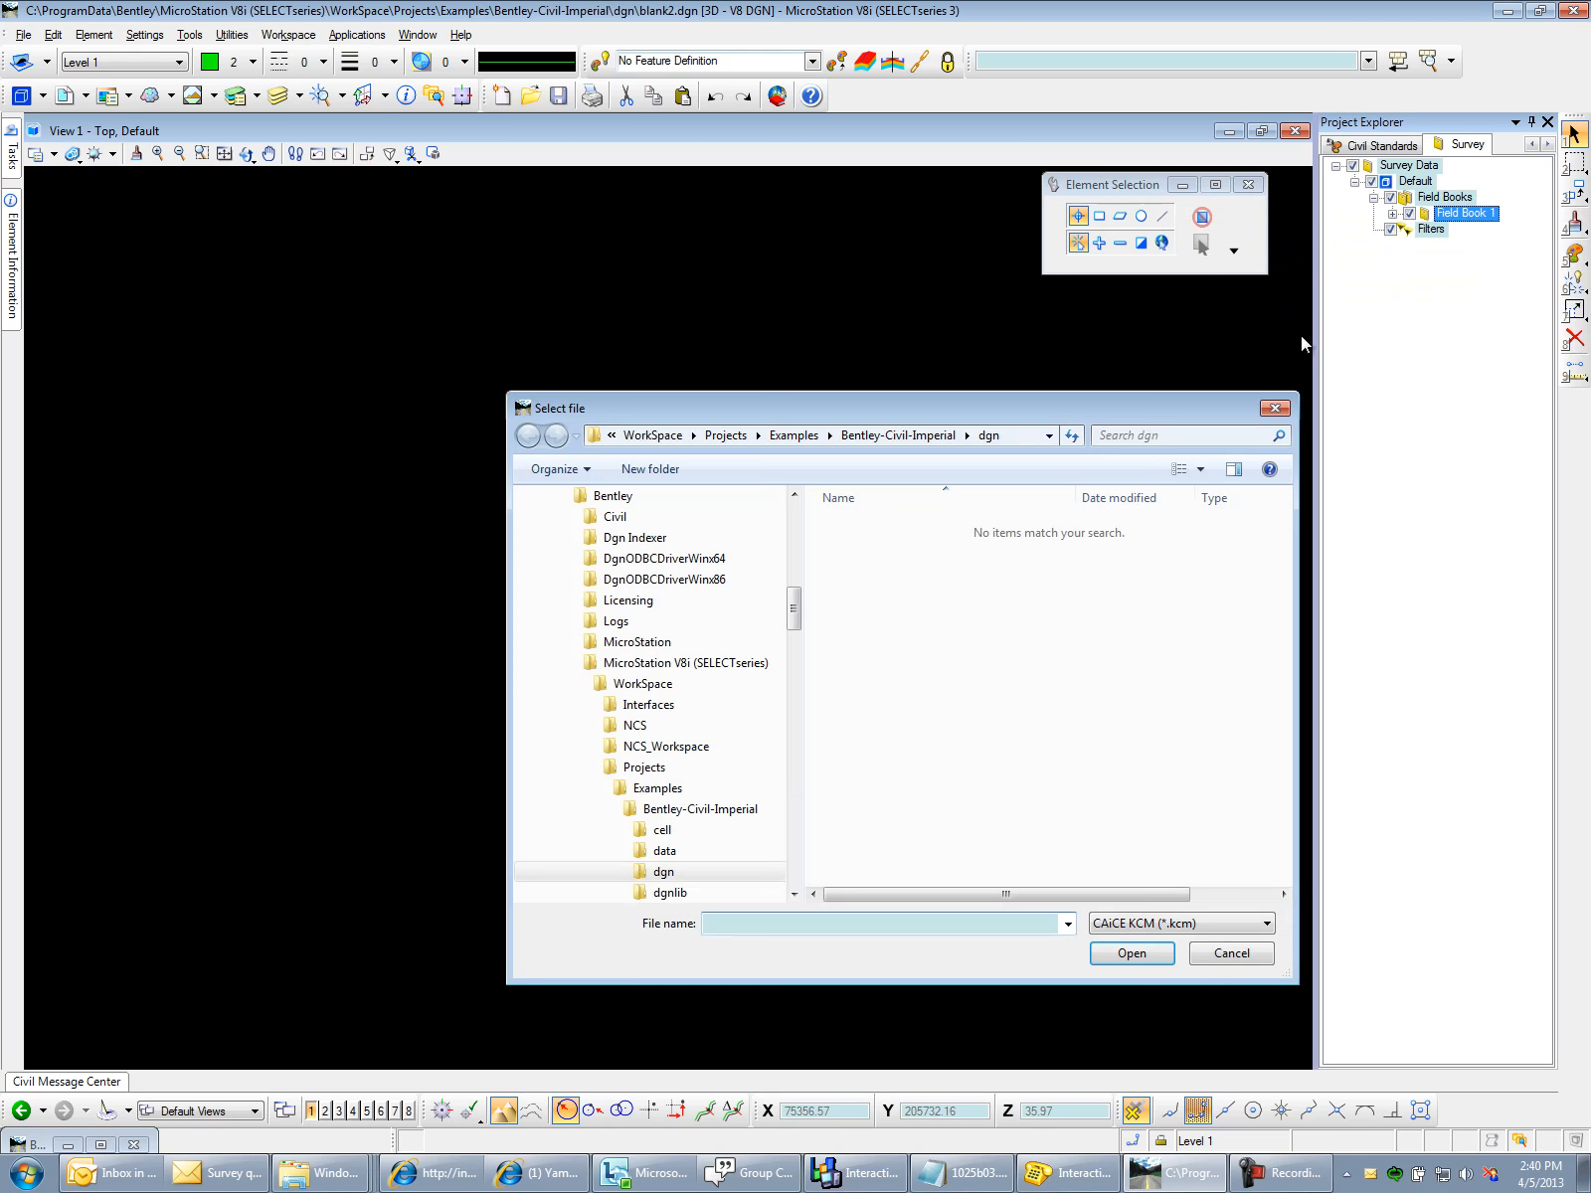
click(1277, 407)
- Set the current settings of the Default survey project to arcadis-link-after
click(1423, 199)
click(1413, 183)
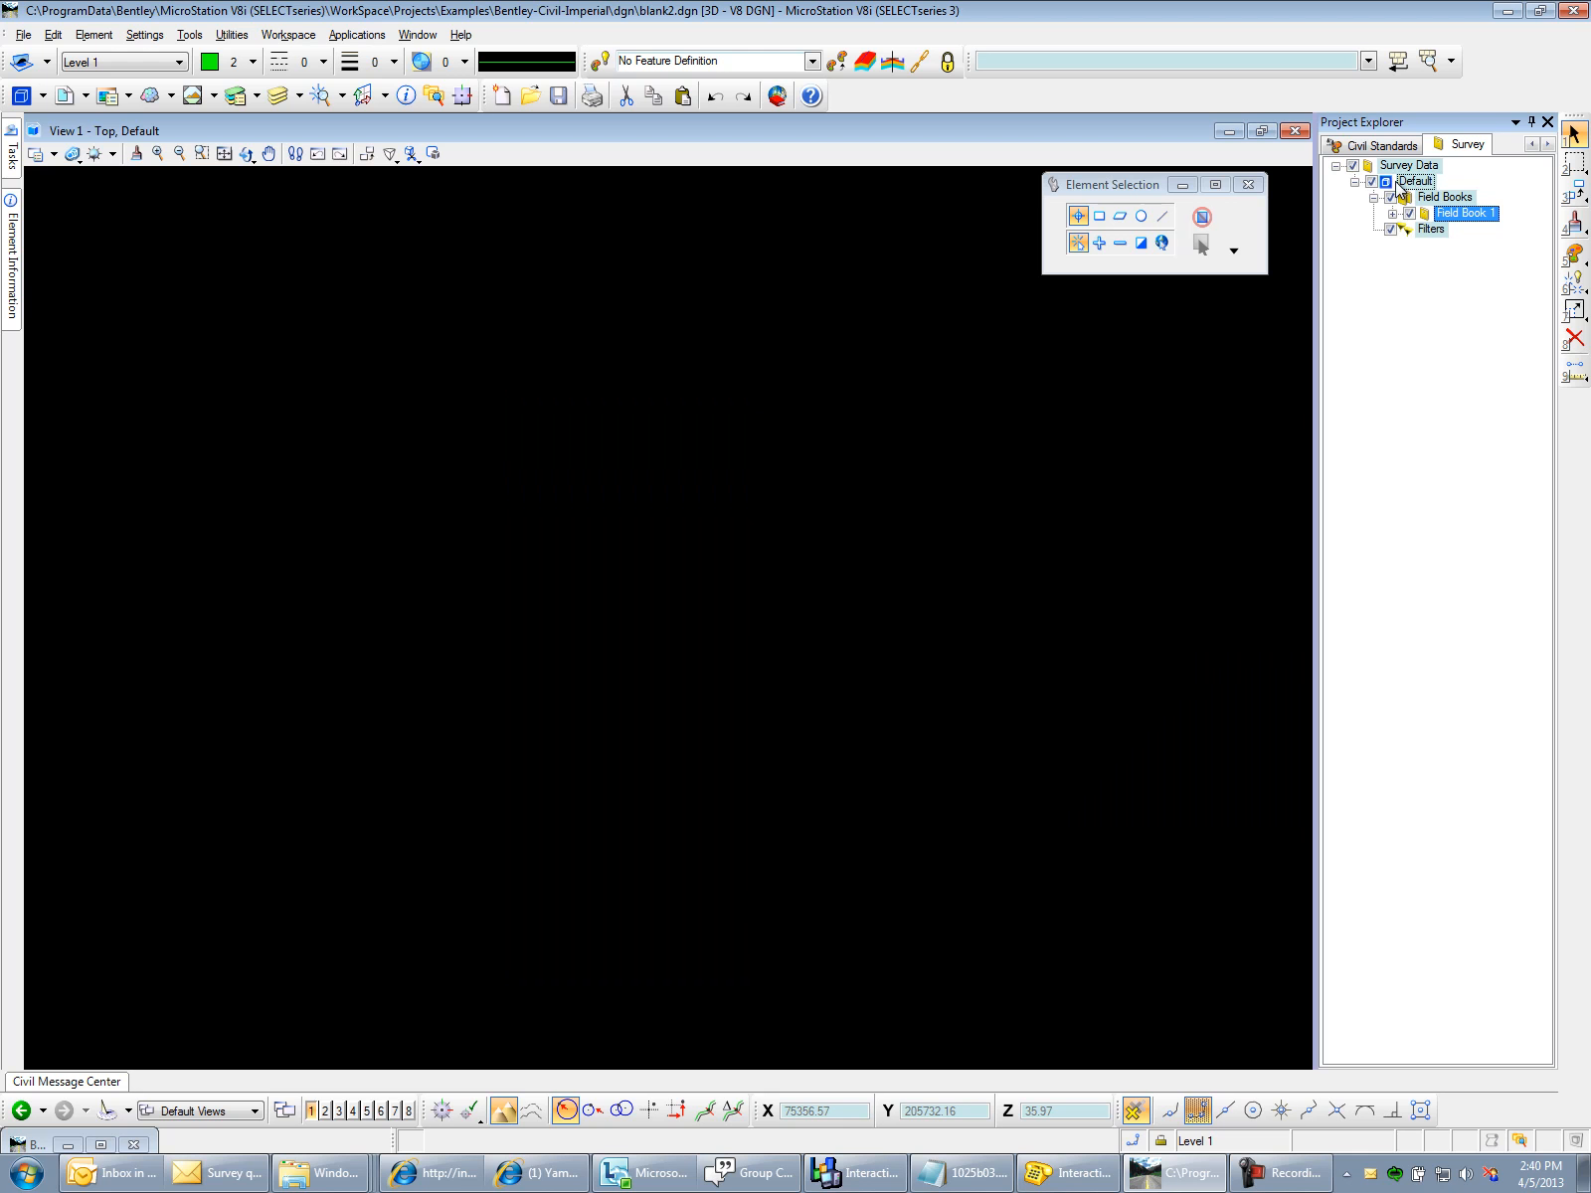
right_click(1412, 183)
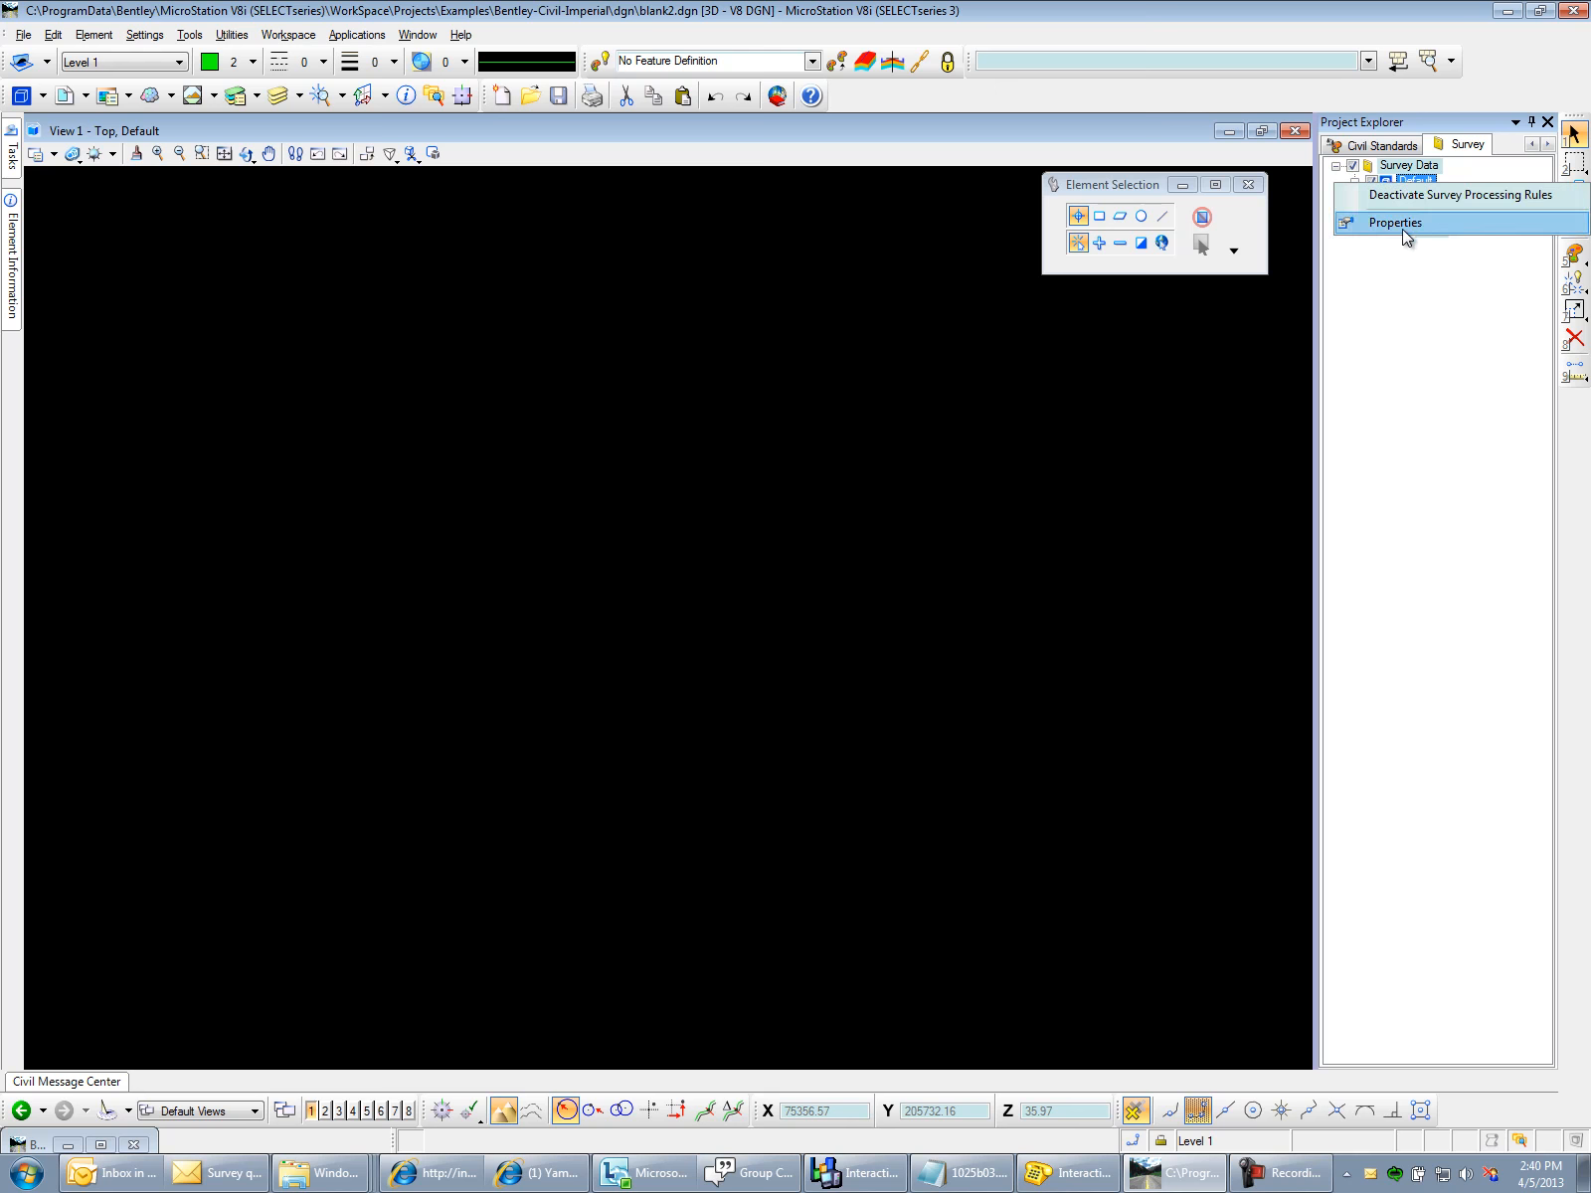
click(1402, 225)
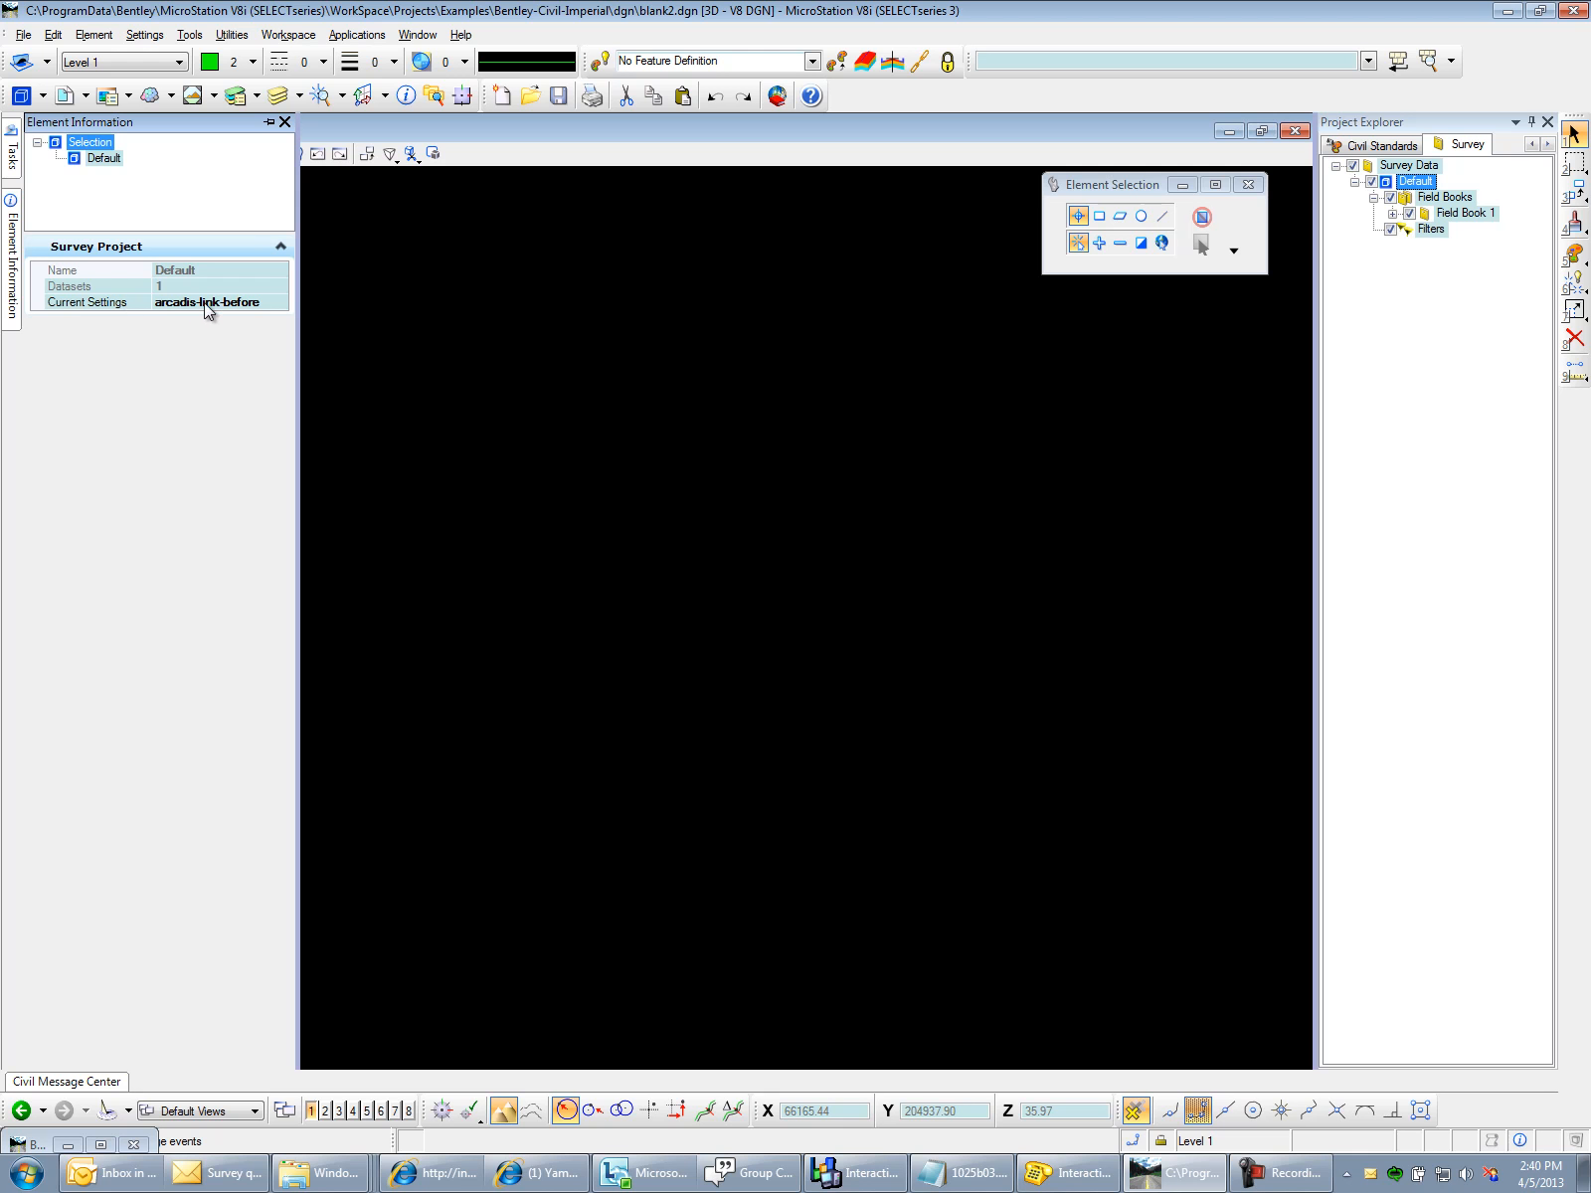
click(276, 302)
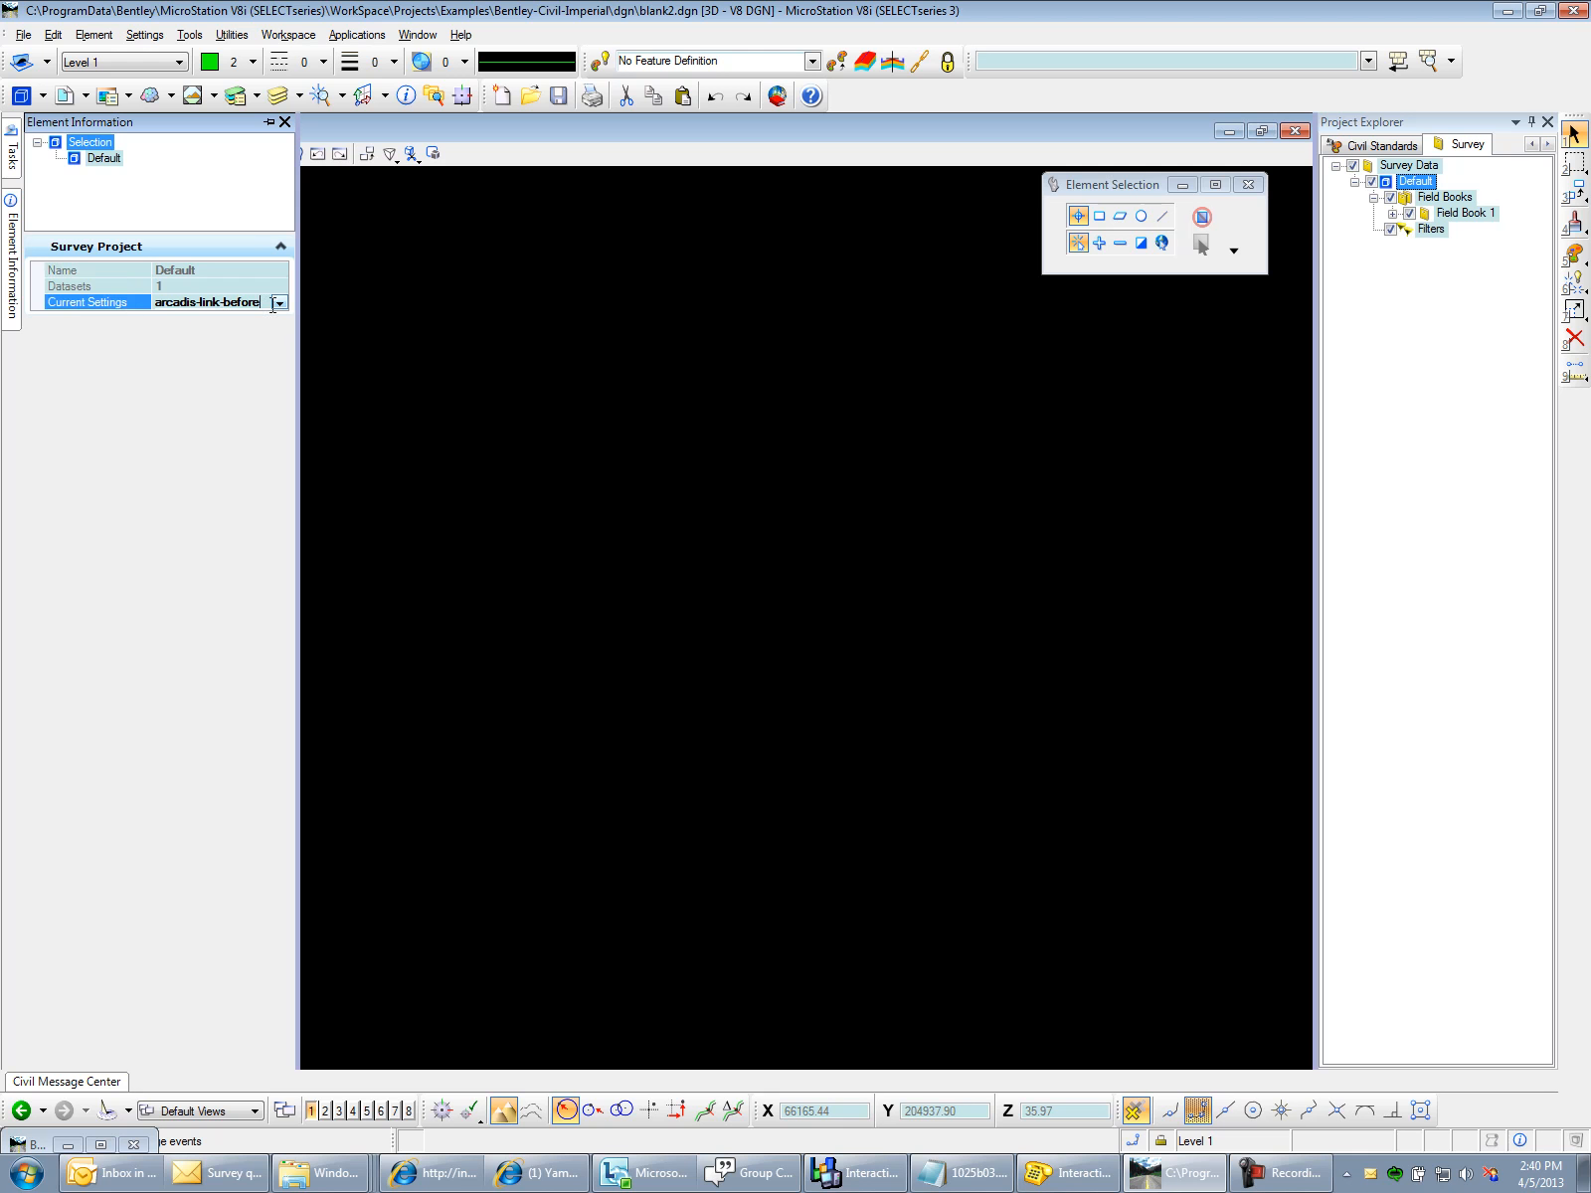
click(279, 303)
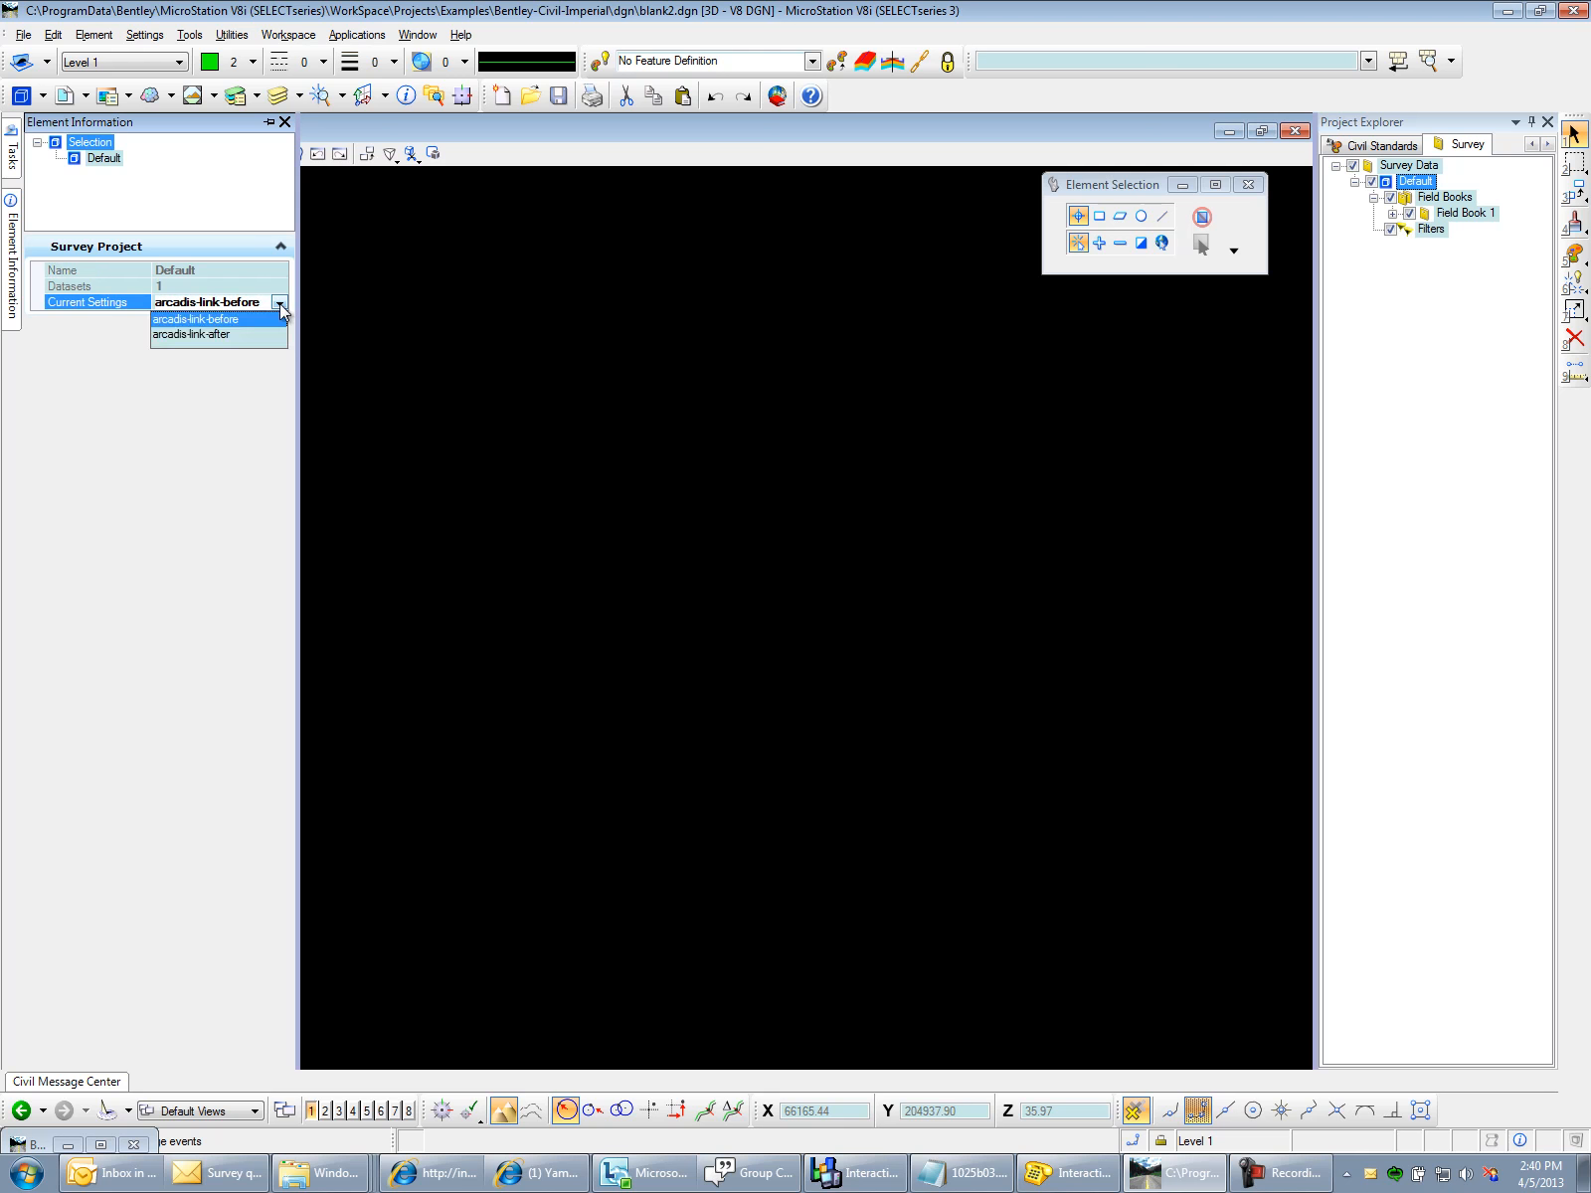
click(209, 336)
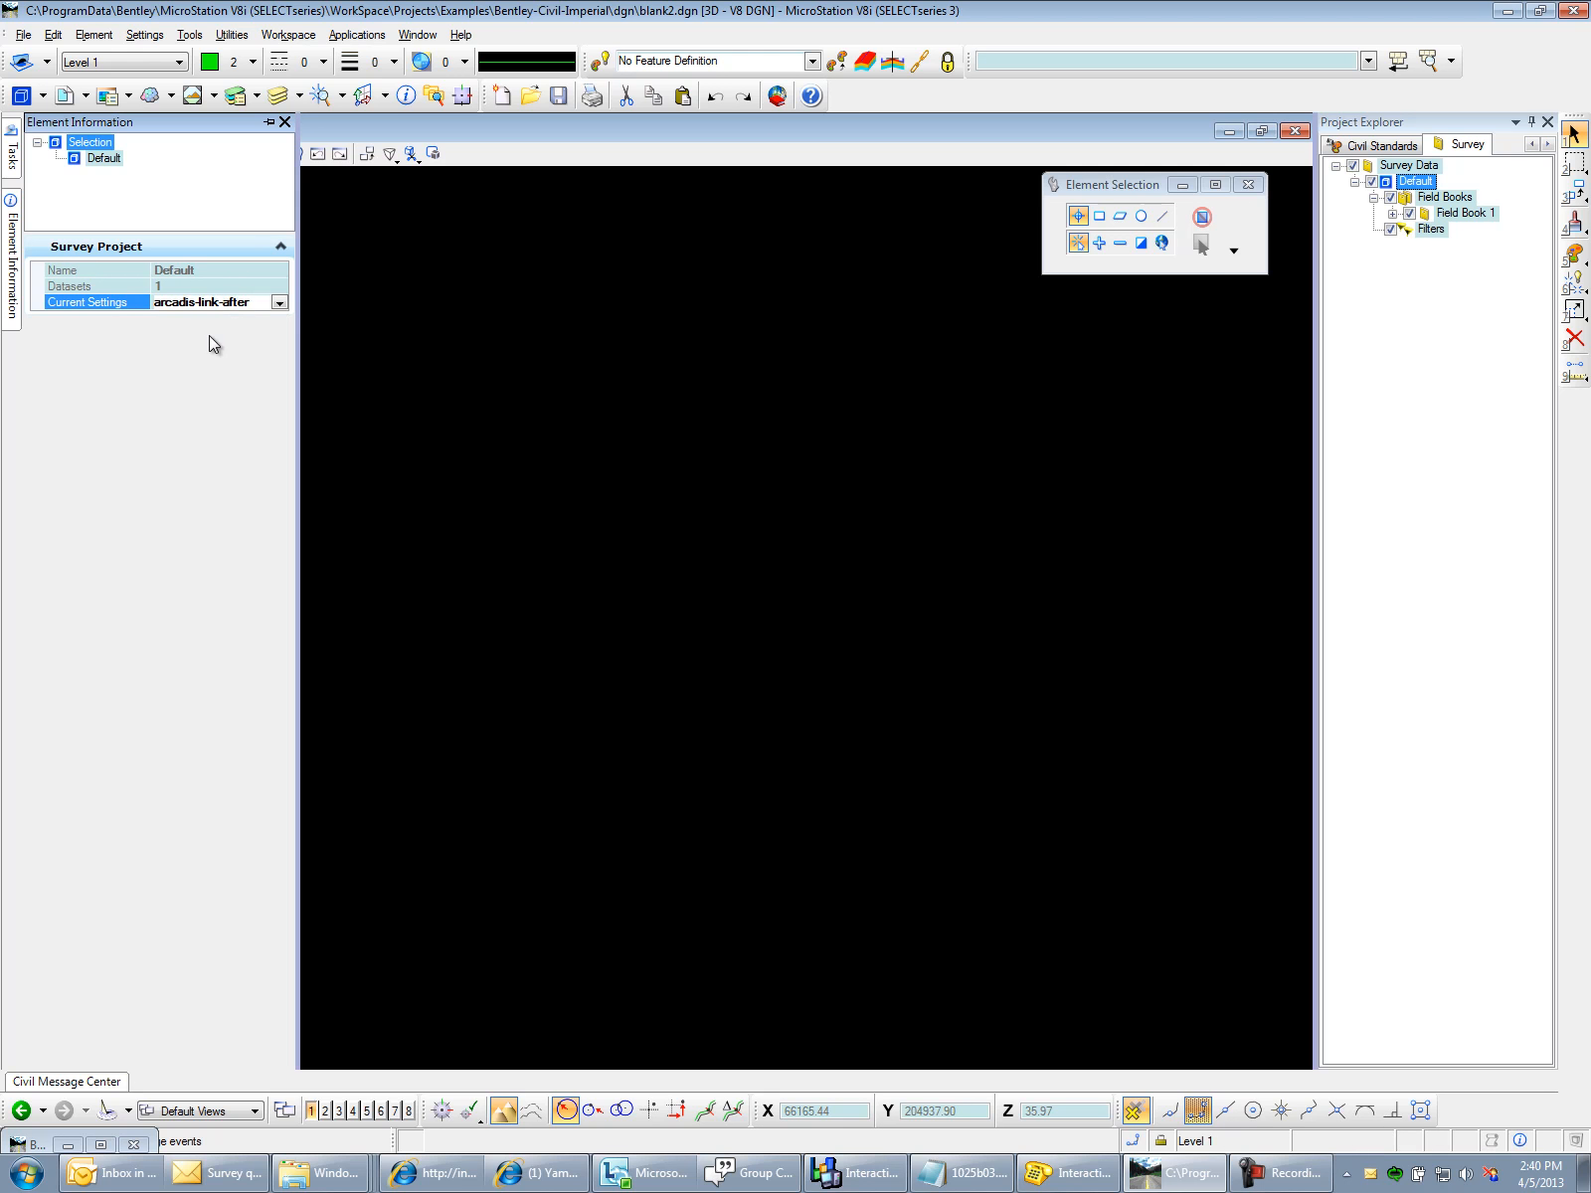
click(826, 367)
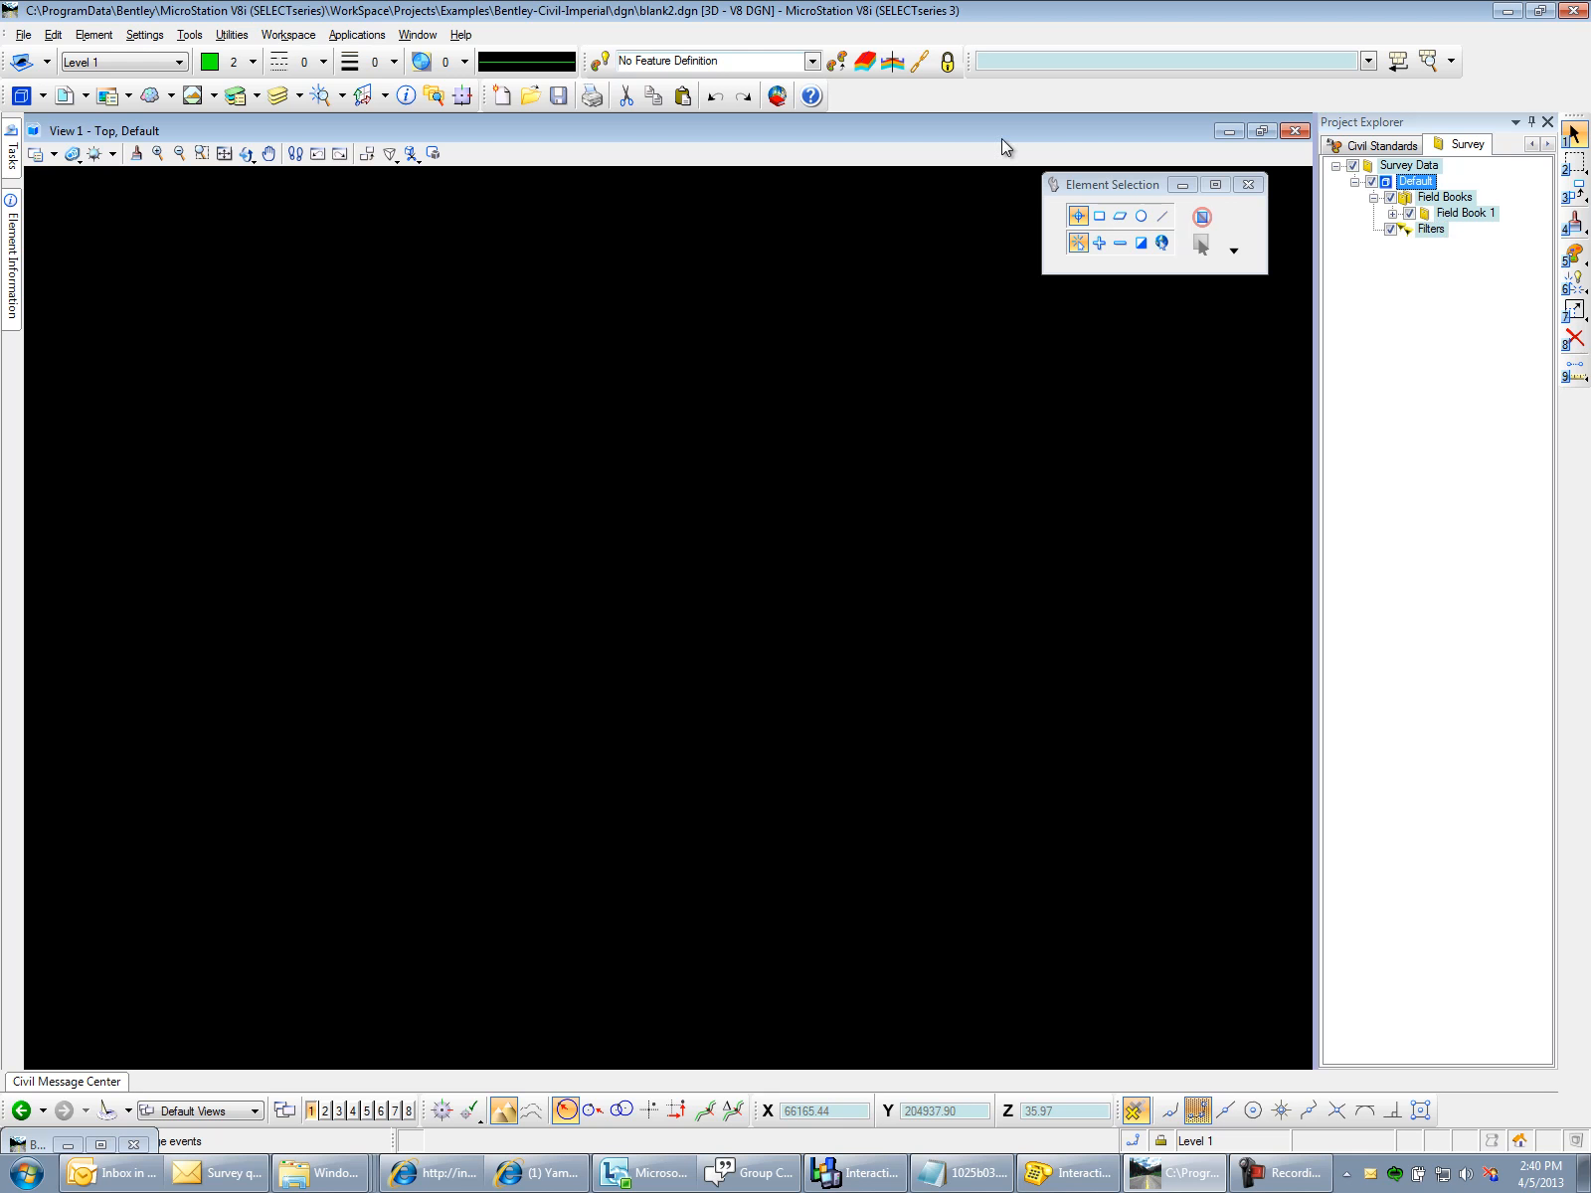
- Open the recently used drawing blank.dgn
click(22, 36)
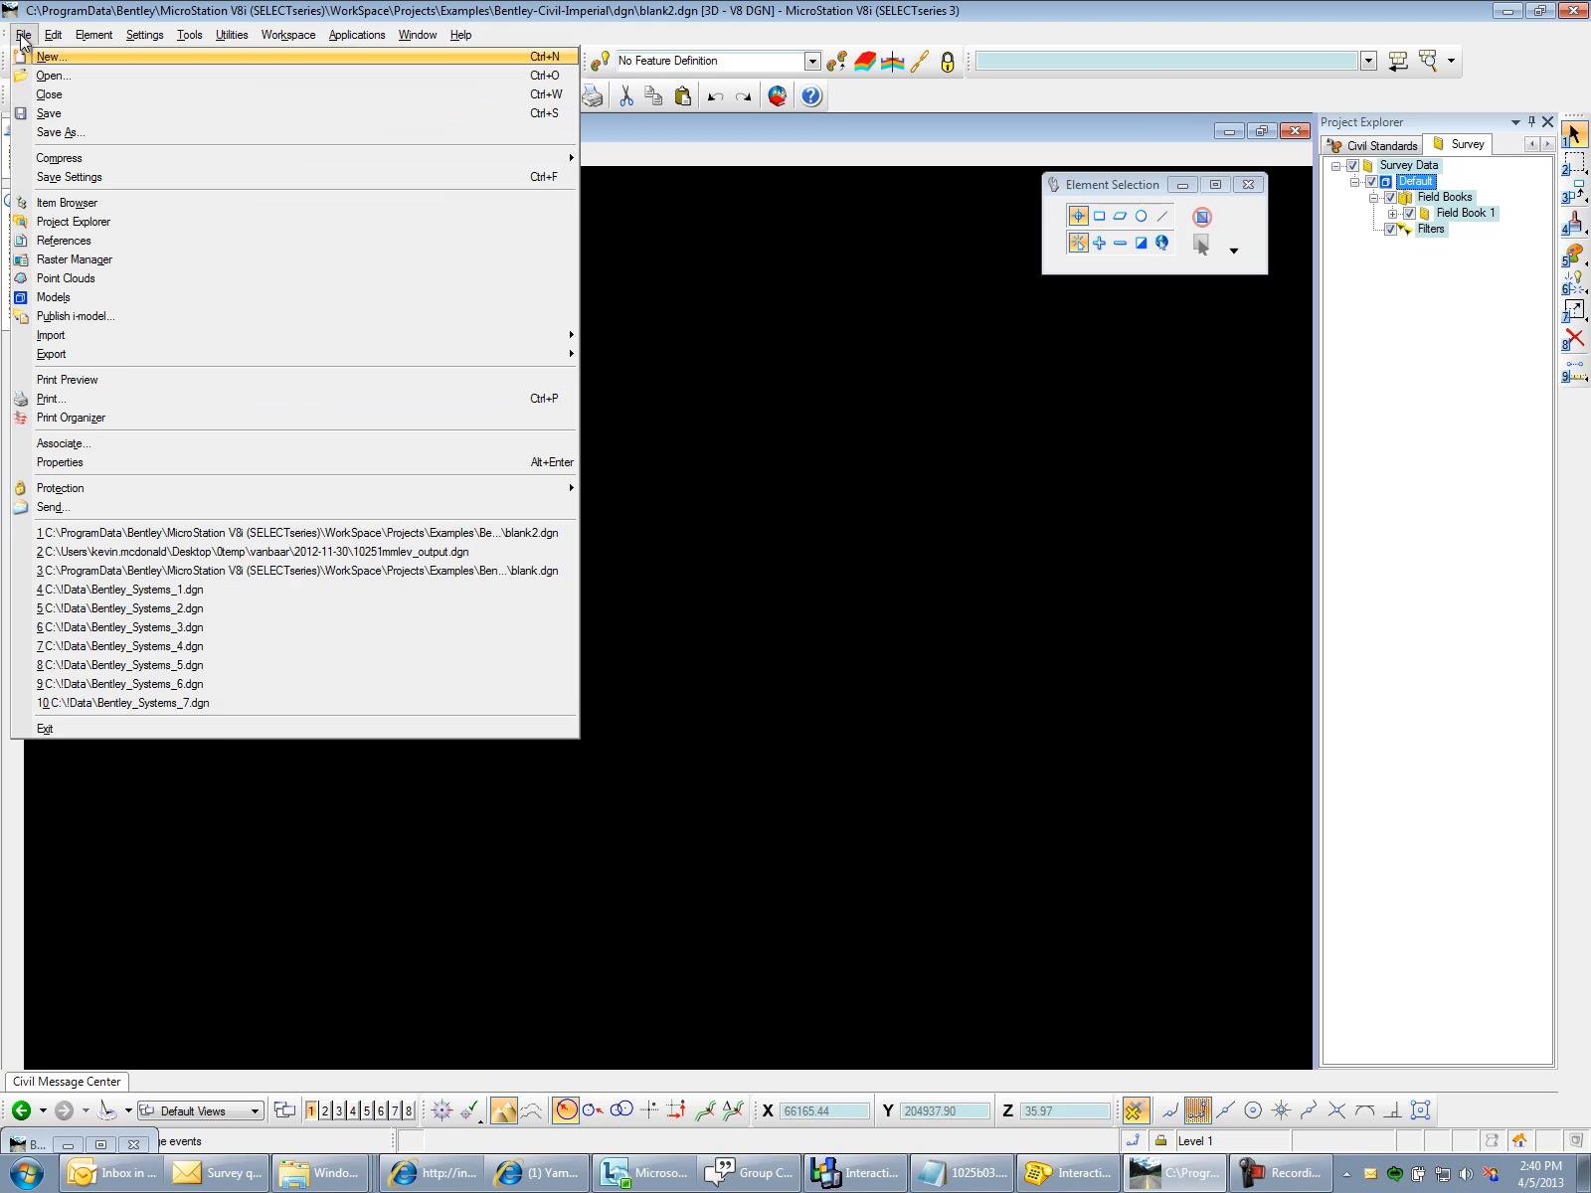
click(518, 571)
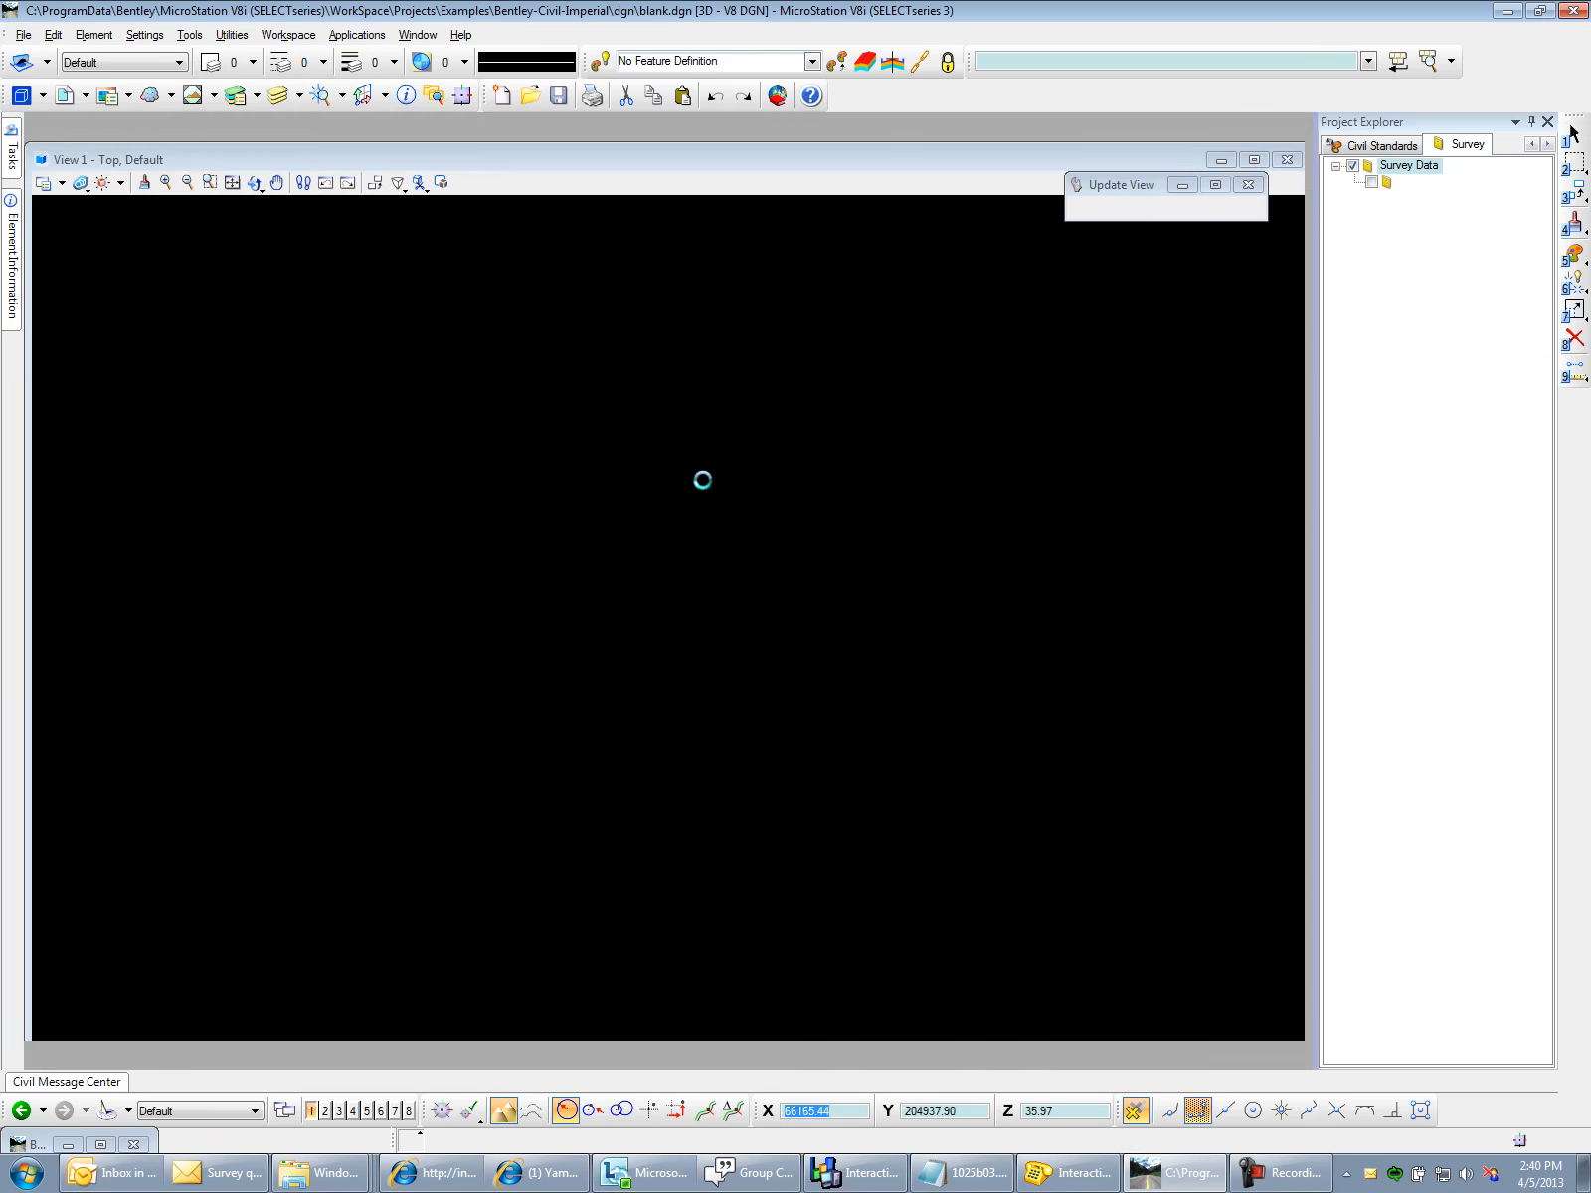
- Examine the library path assigned to the CIVIL_PROJECTSETTINGSDGNLIBLIST variable in the workspace configuration, leaving the configuration unchanged
click(303, 36)
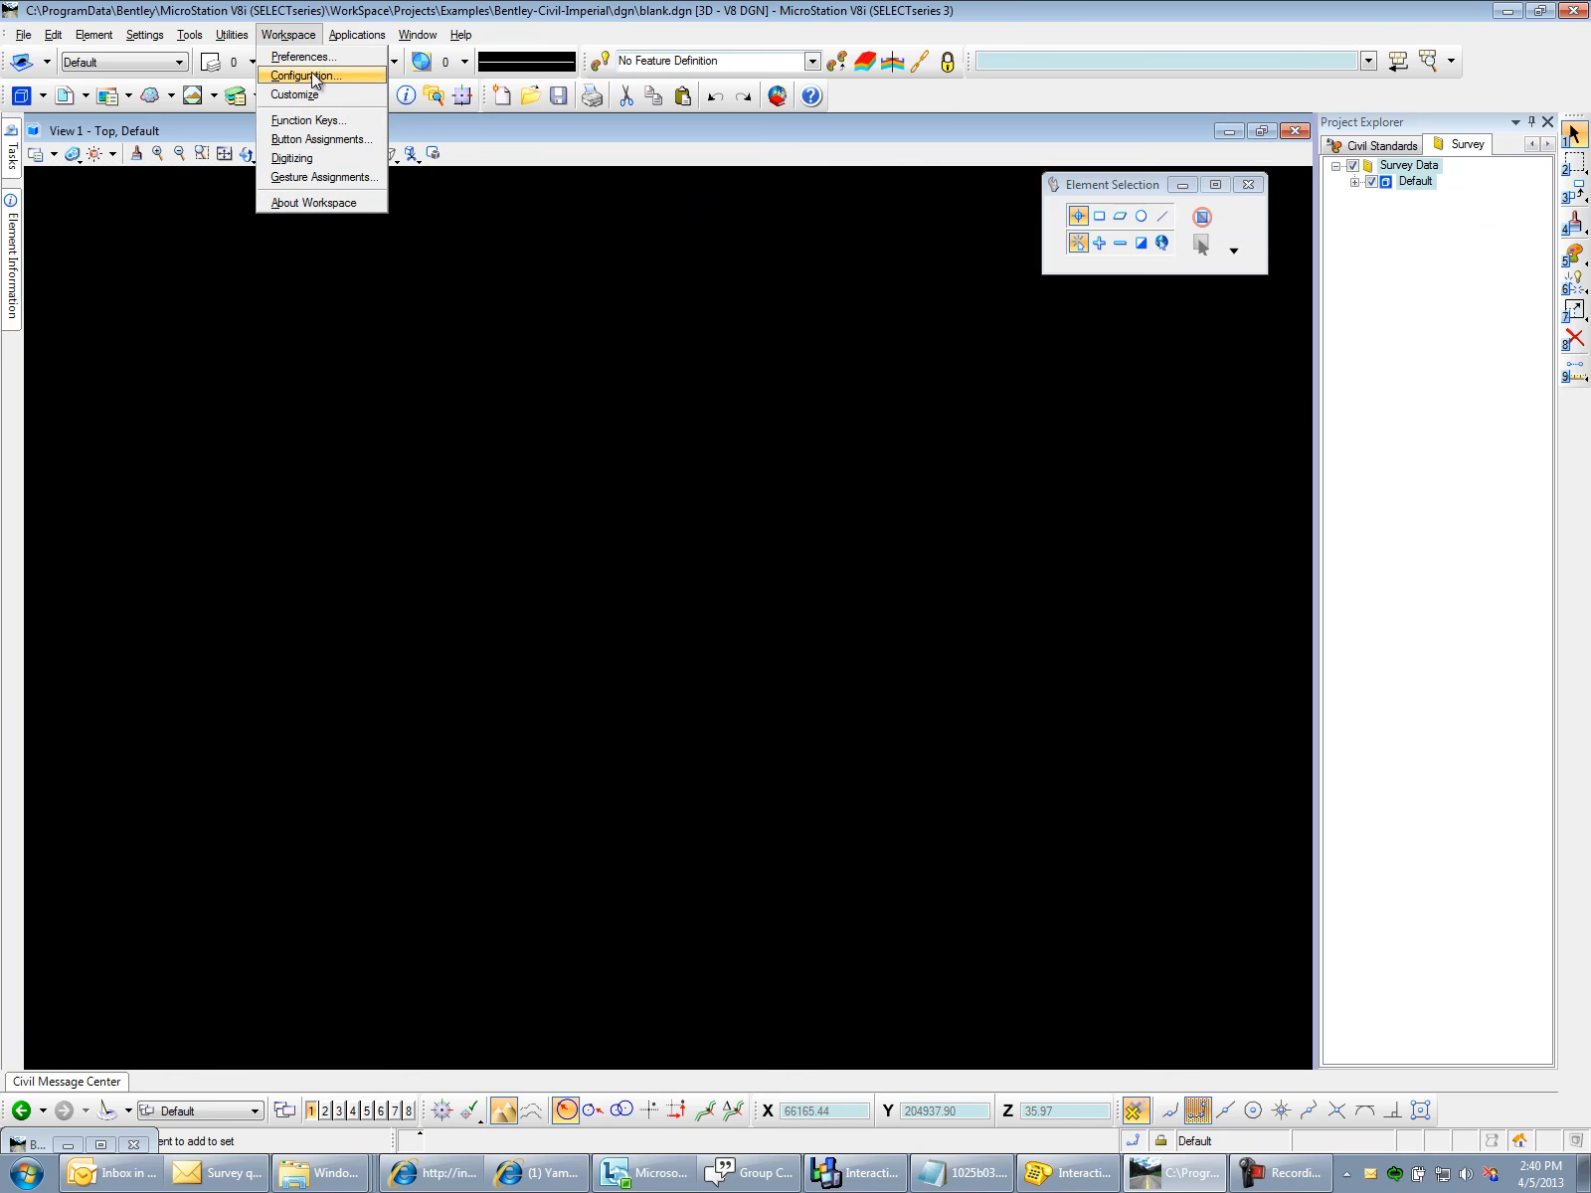
click(313, 76)
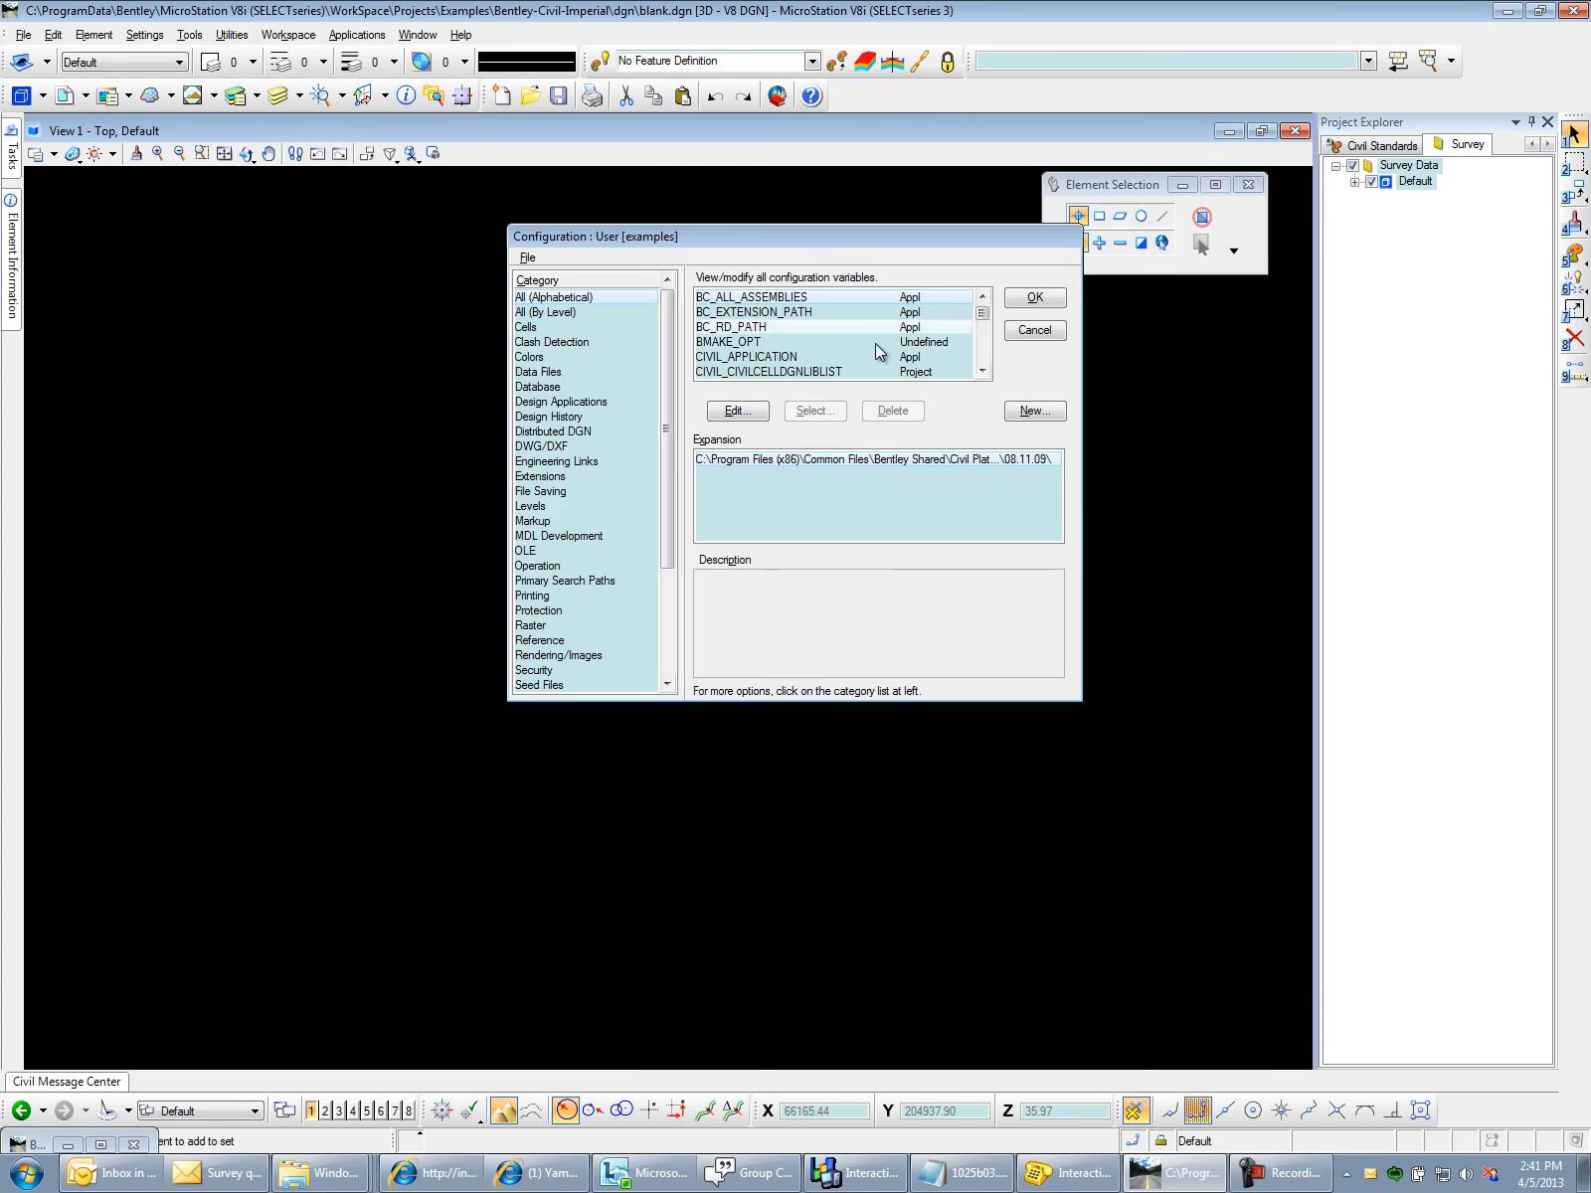
click(982, 372)
click(982, 372)
click(982, 372)
click(982, 372)
click(982, 372)
click(982, 372)
click(982, 372)
click(982, 371)
click(982, 372)
click(982, 372)
click(982, 372)
click(982, 371)
click(982, 372)
click(836, 329)
click(980, 351)
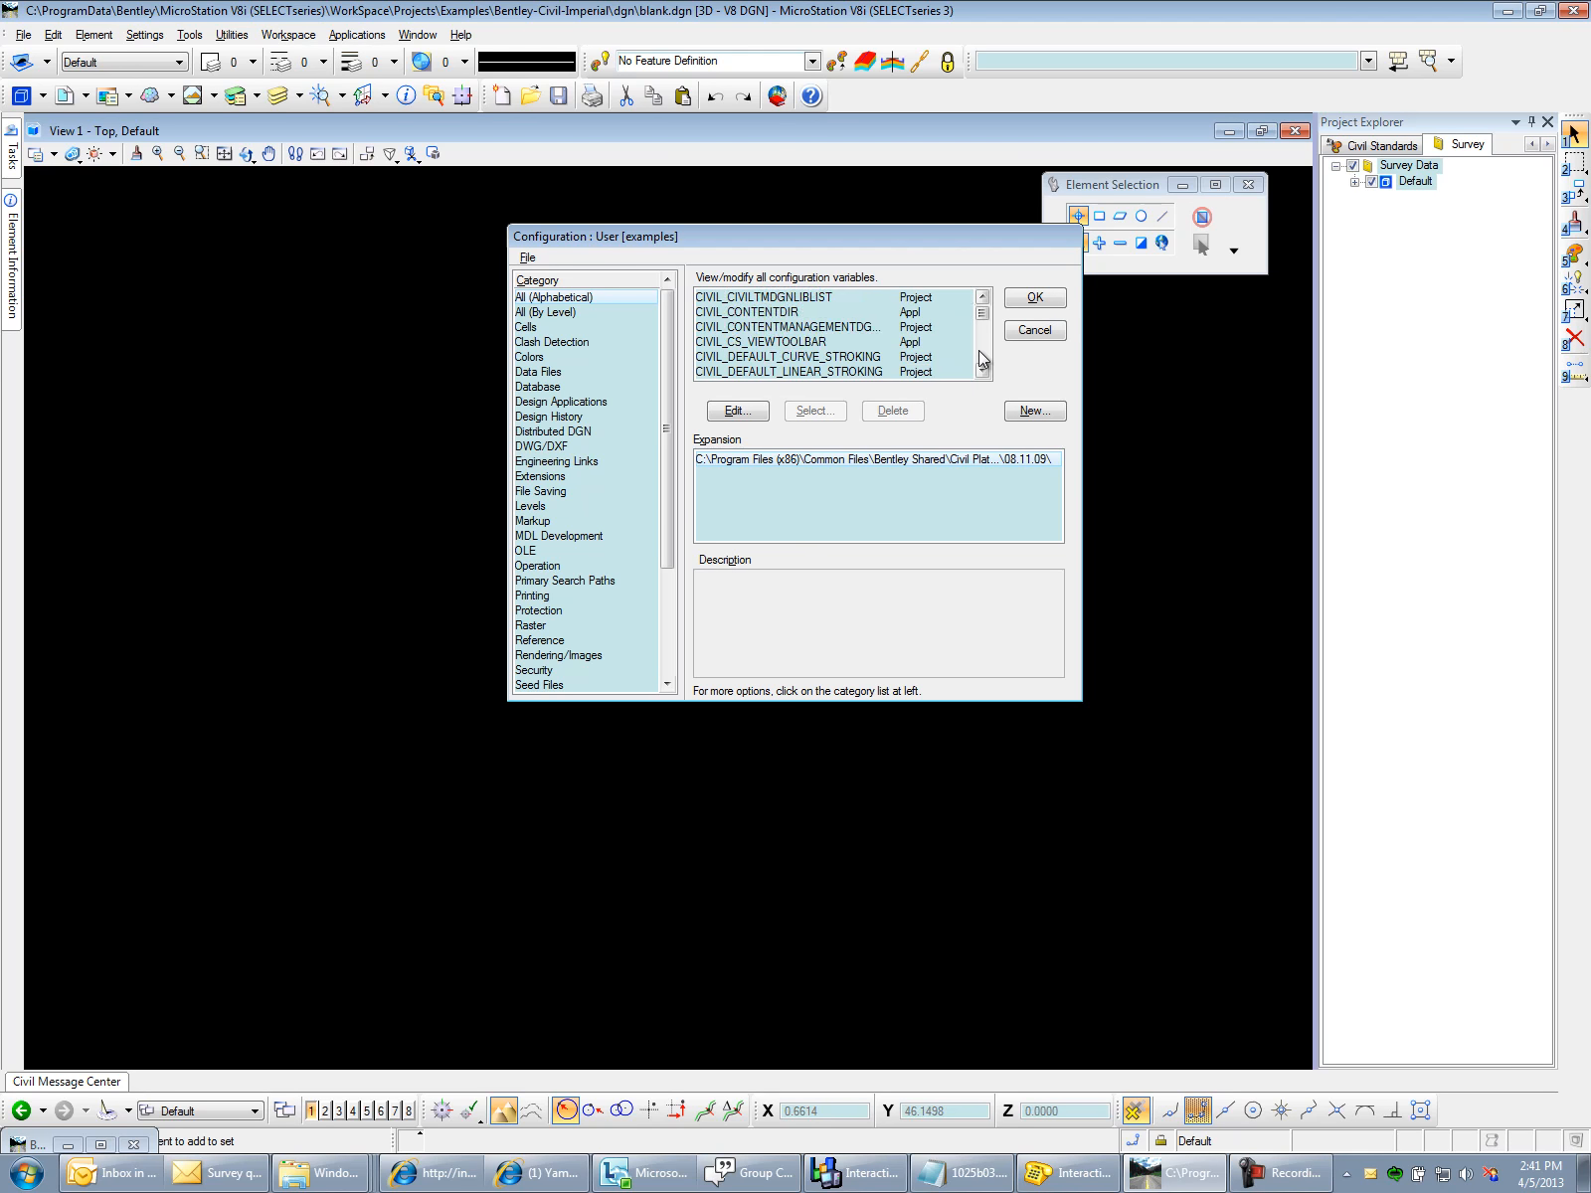
click(981, 351)
click(980, 351)
click(835, 327)
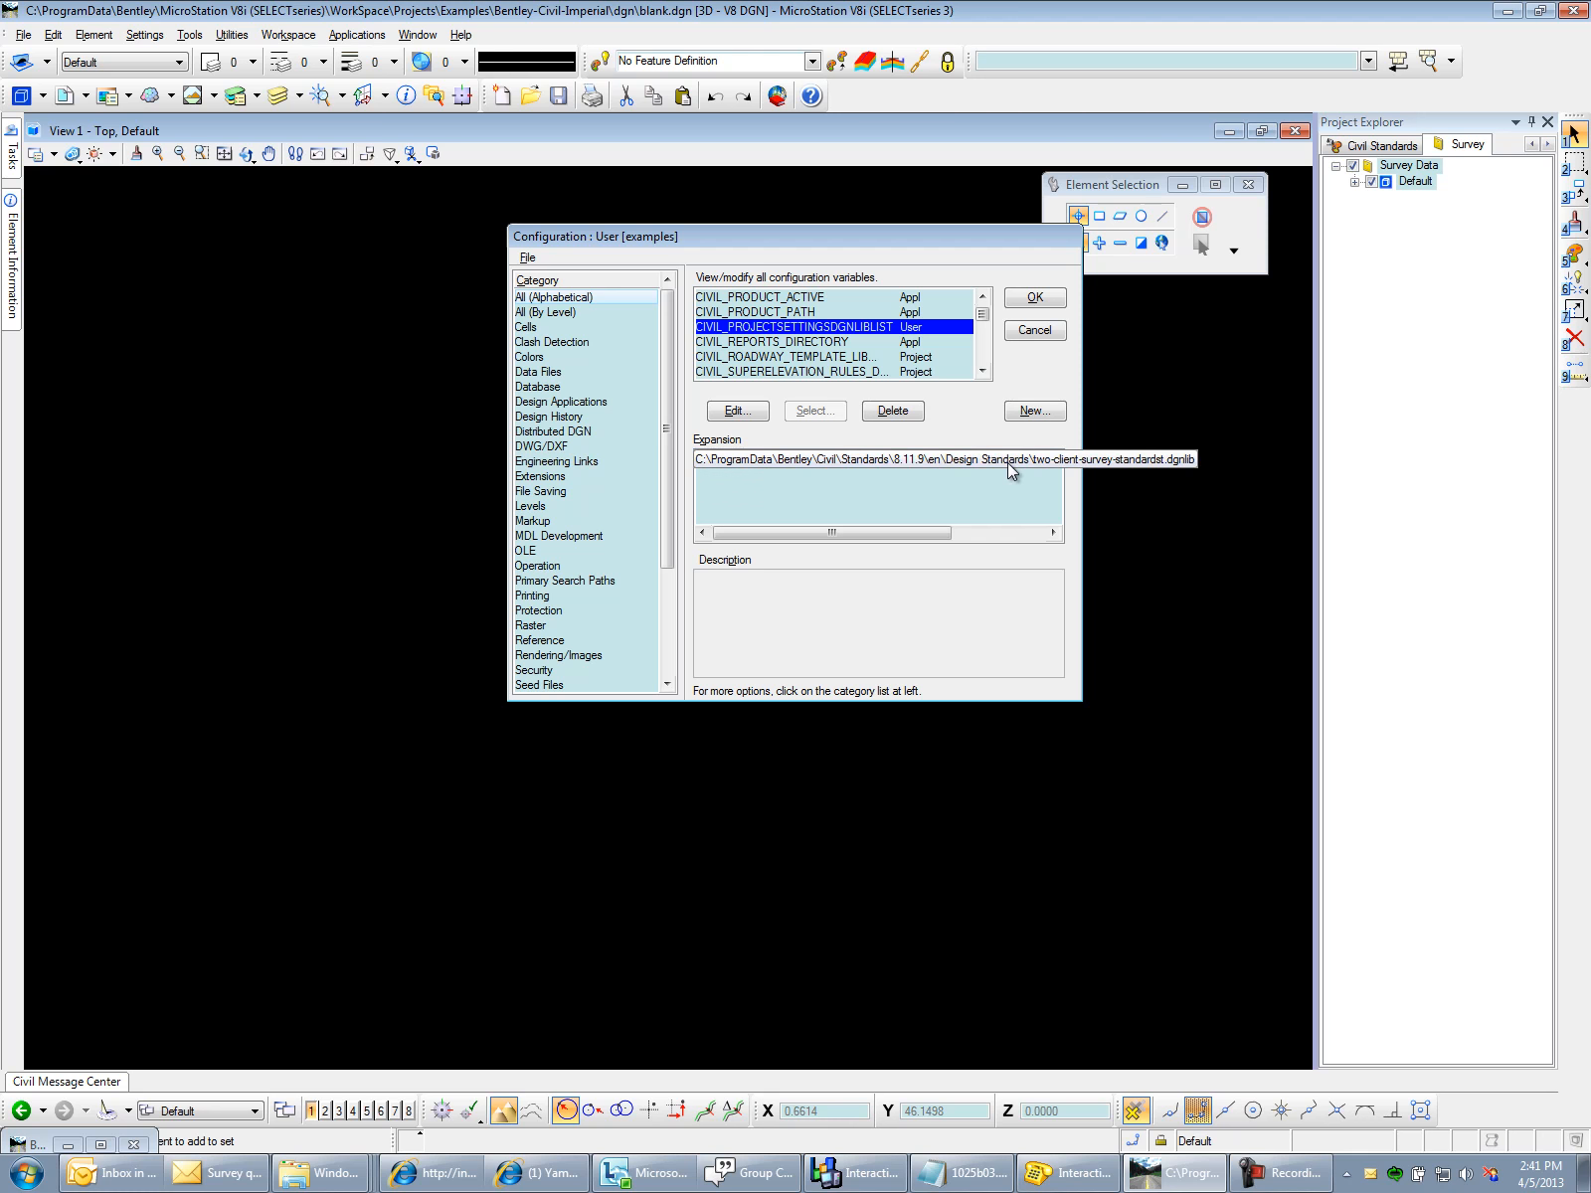
click(1034, 330)
- Examine the survey project settings in blank.dgn and in the two-client-survey-standards library of the civil standards
click(1380, 144)
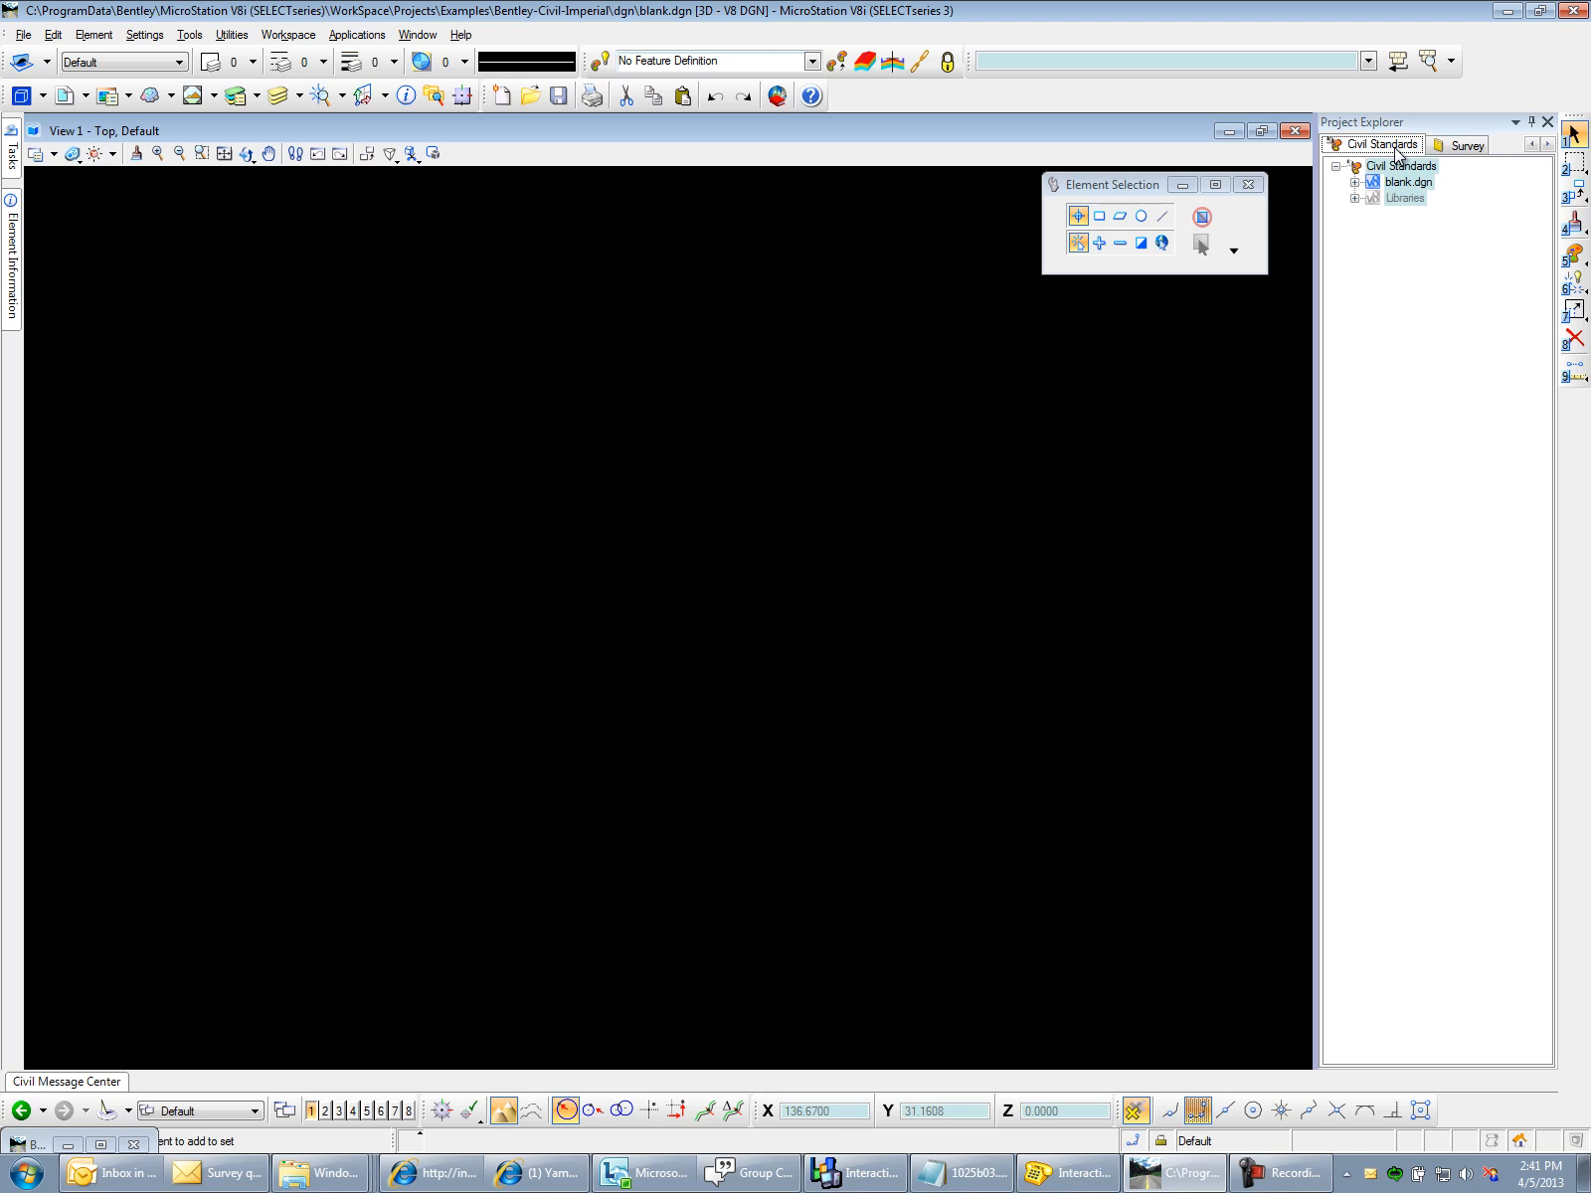
click(1353, 182)
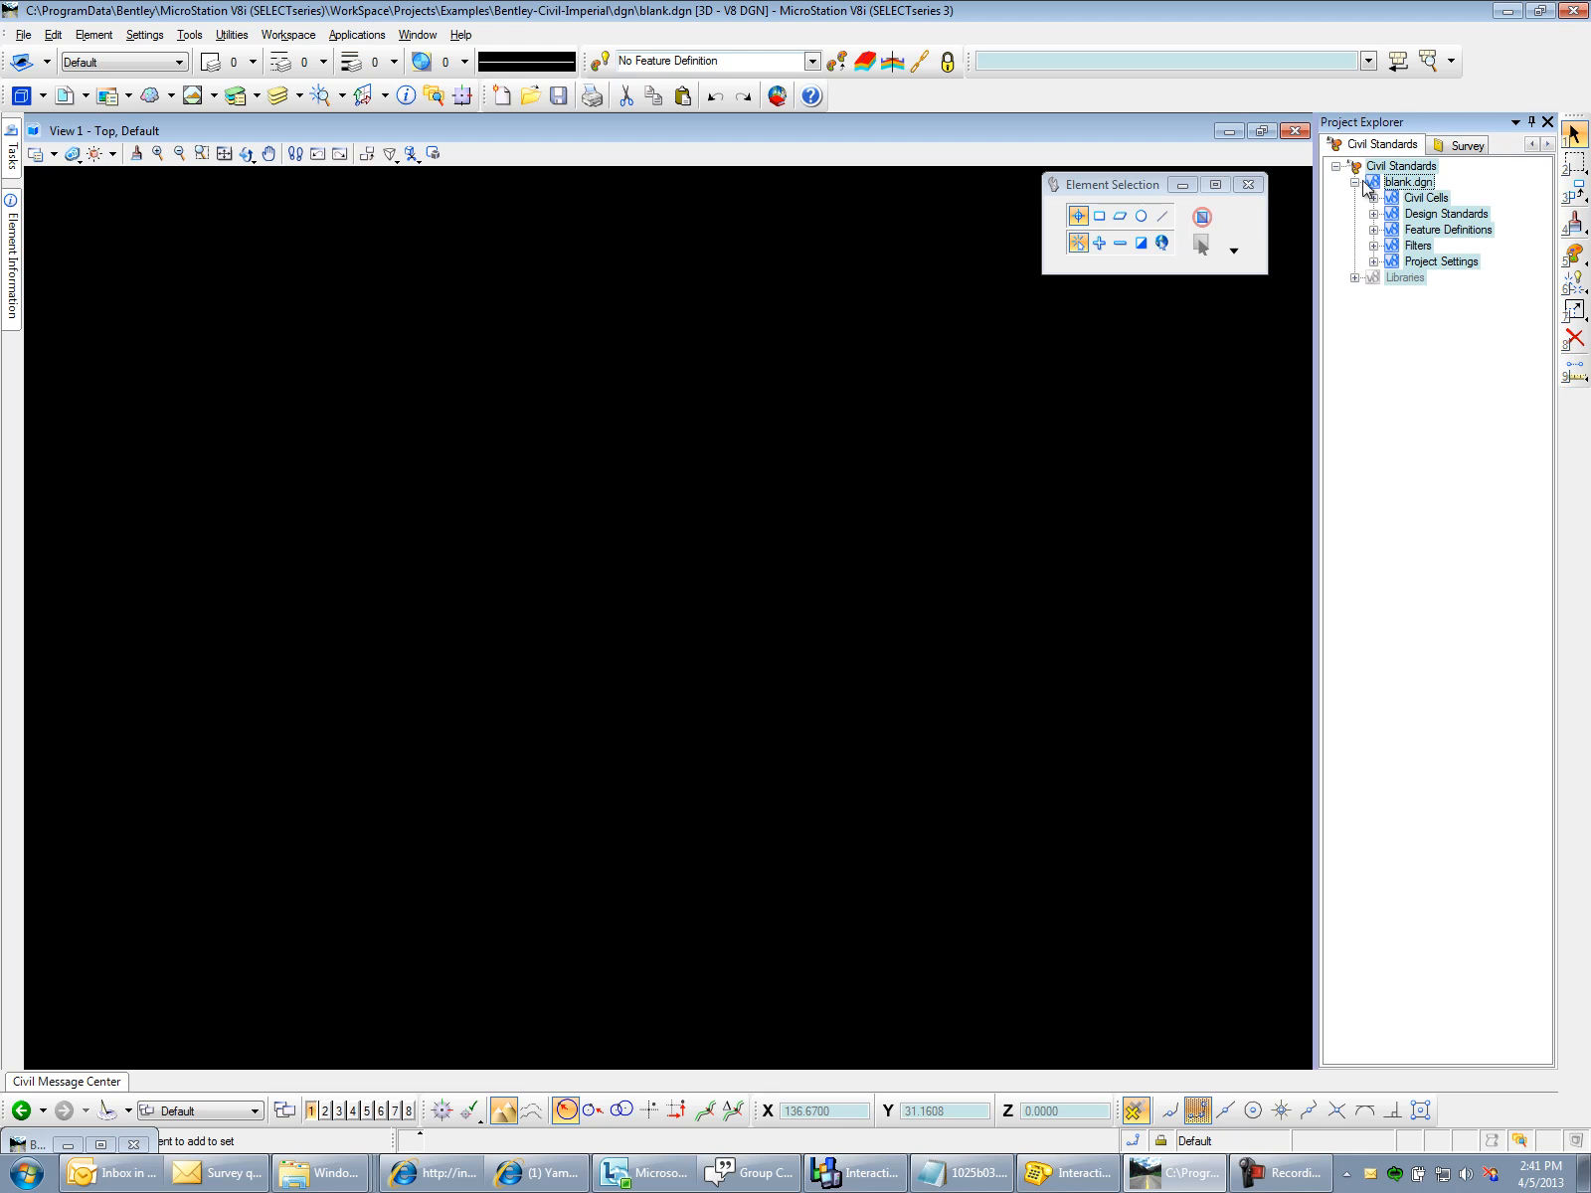
double_click(1412, 262)
click(1441, 312)
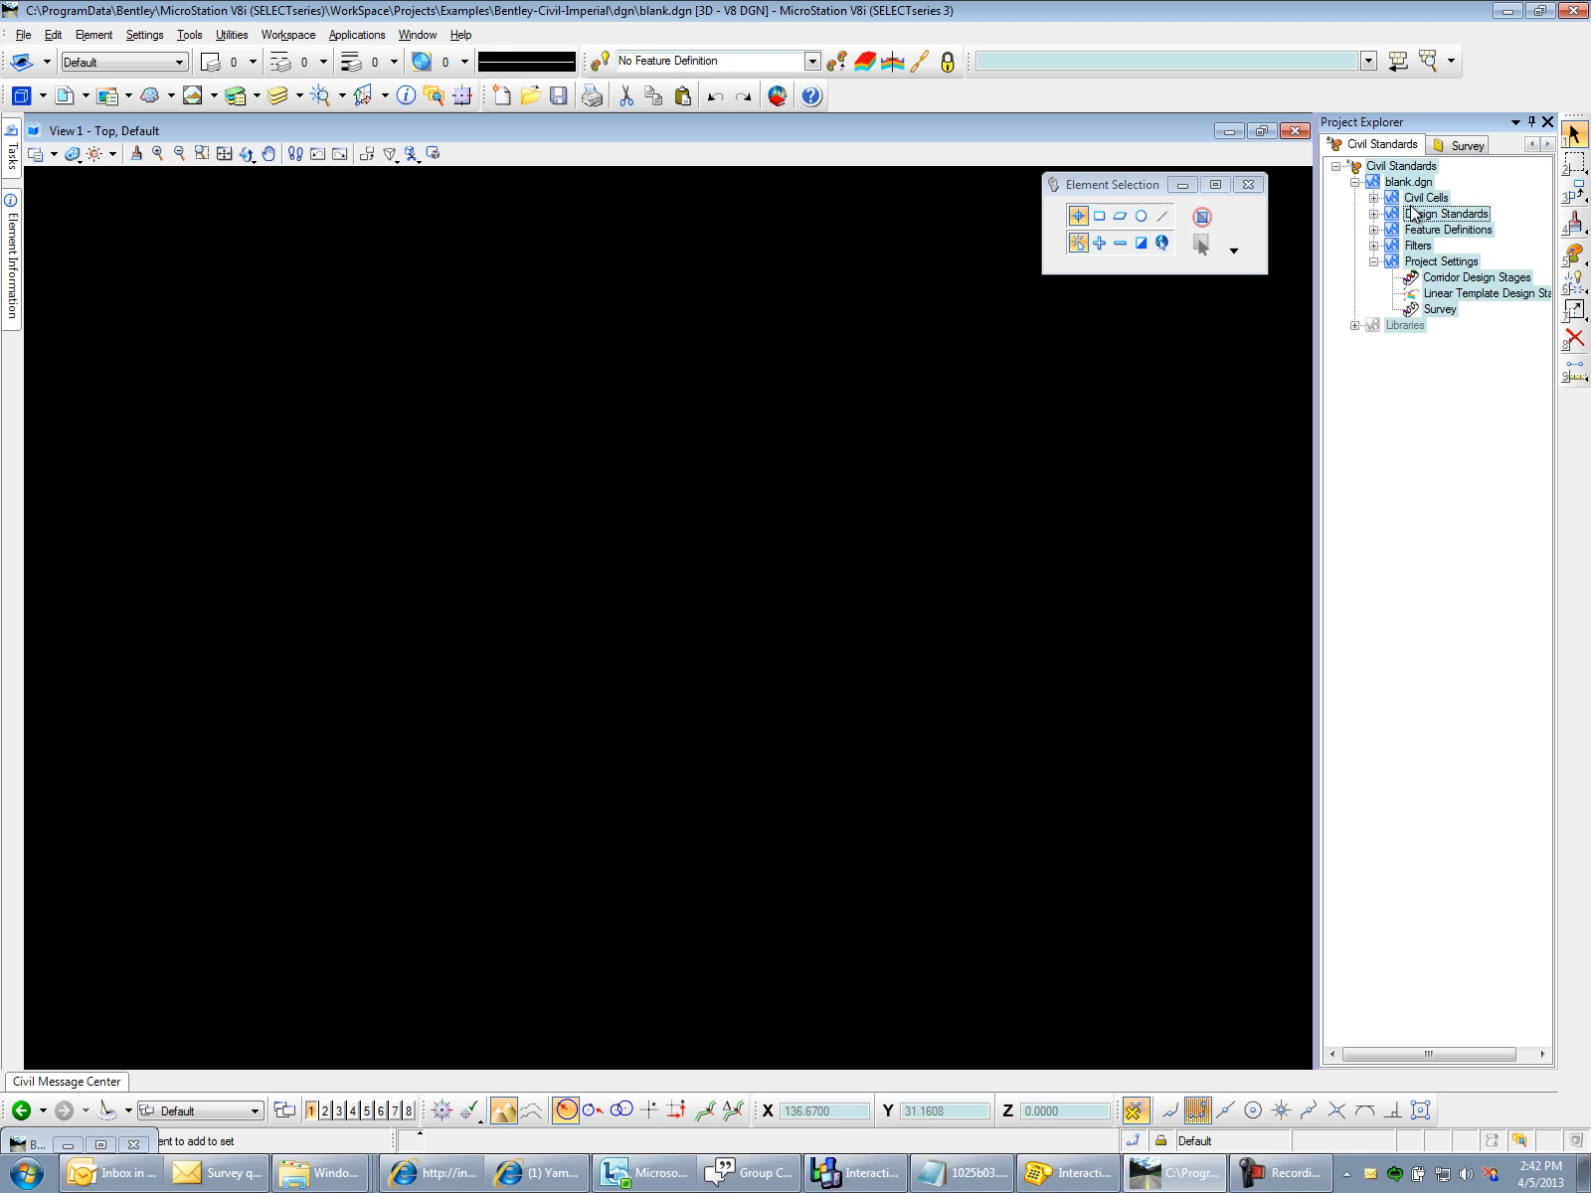
click(1355, 325)
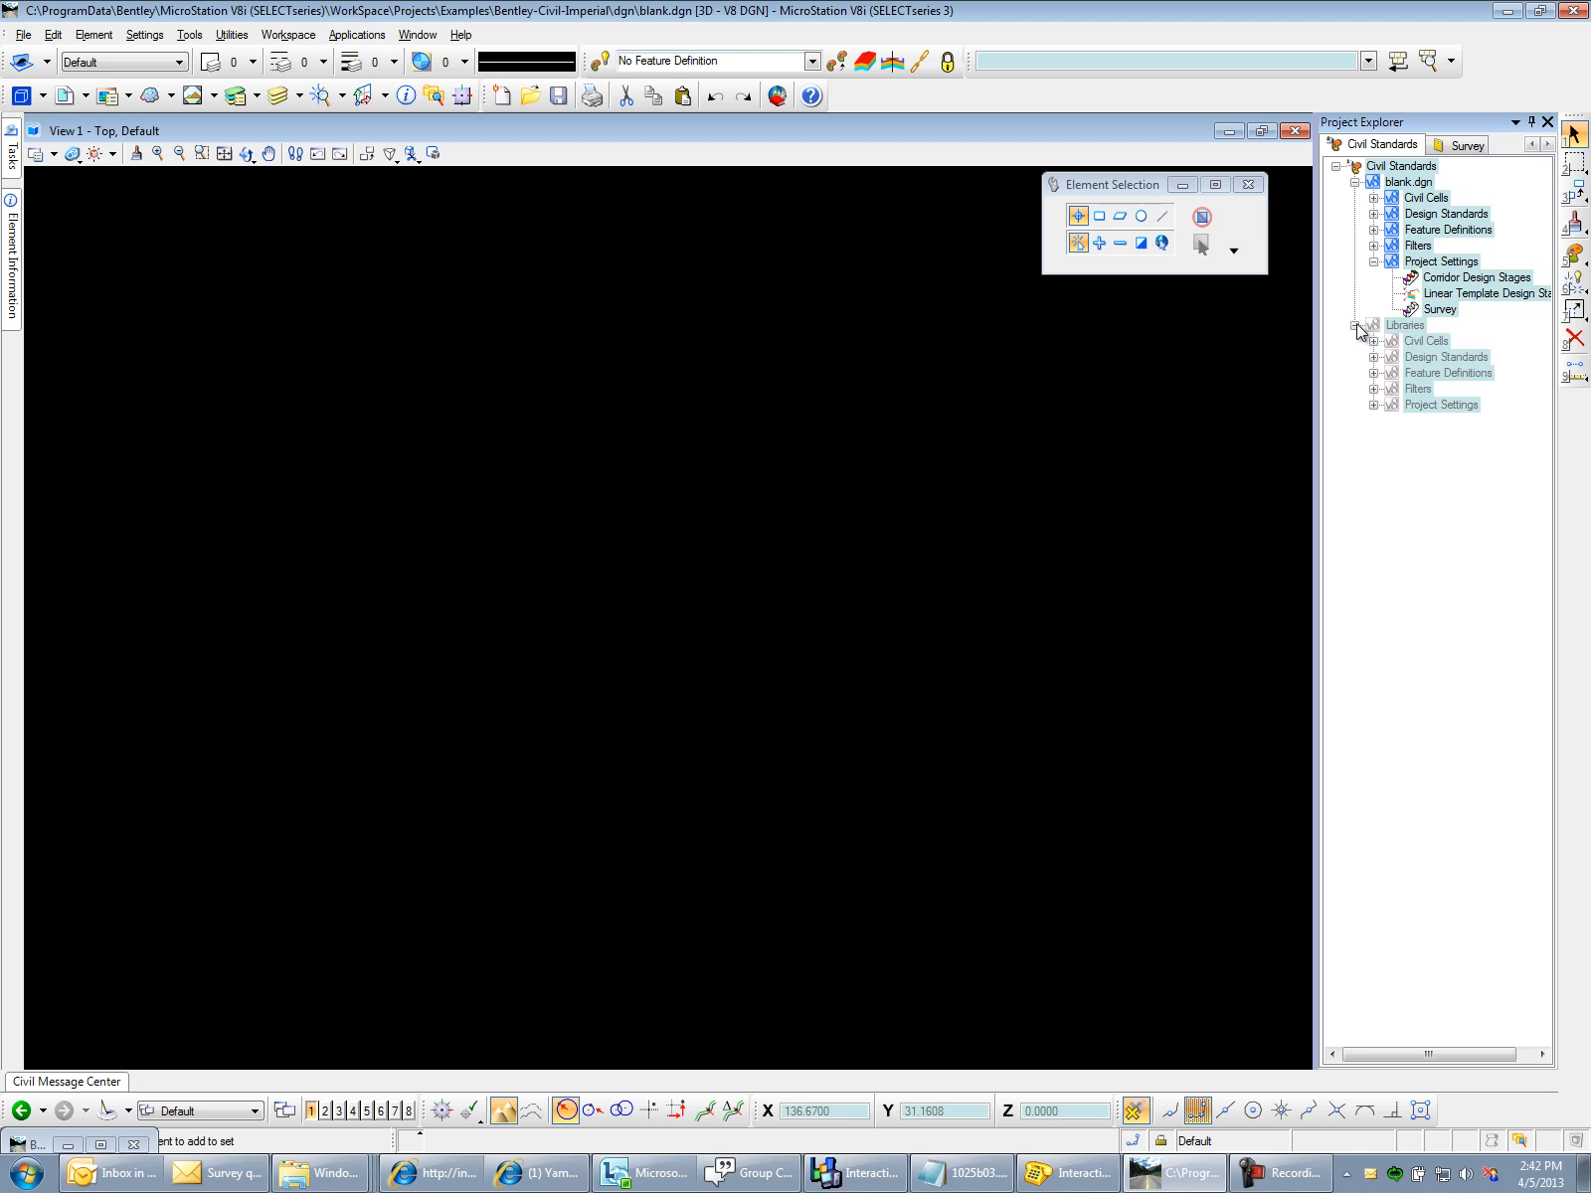
click(1372, 406)
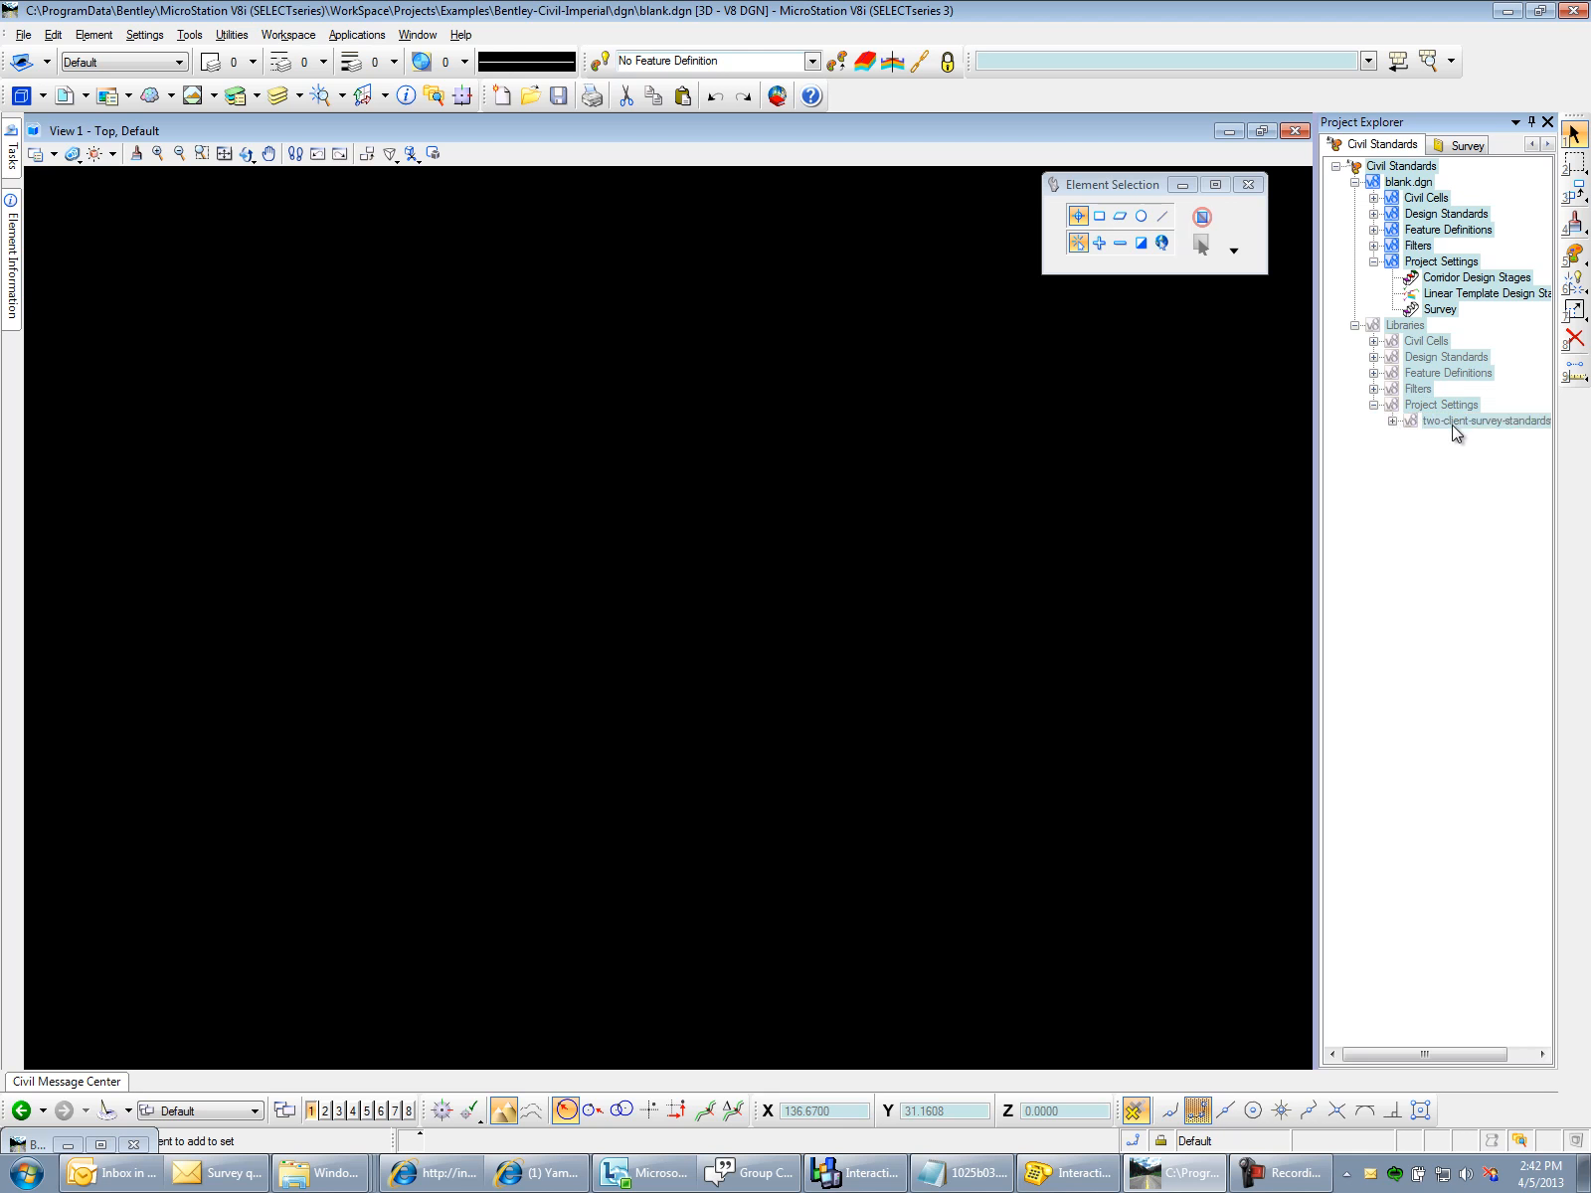
click(1392, 421)
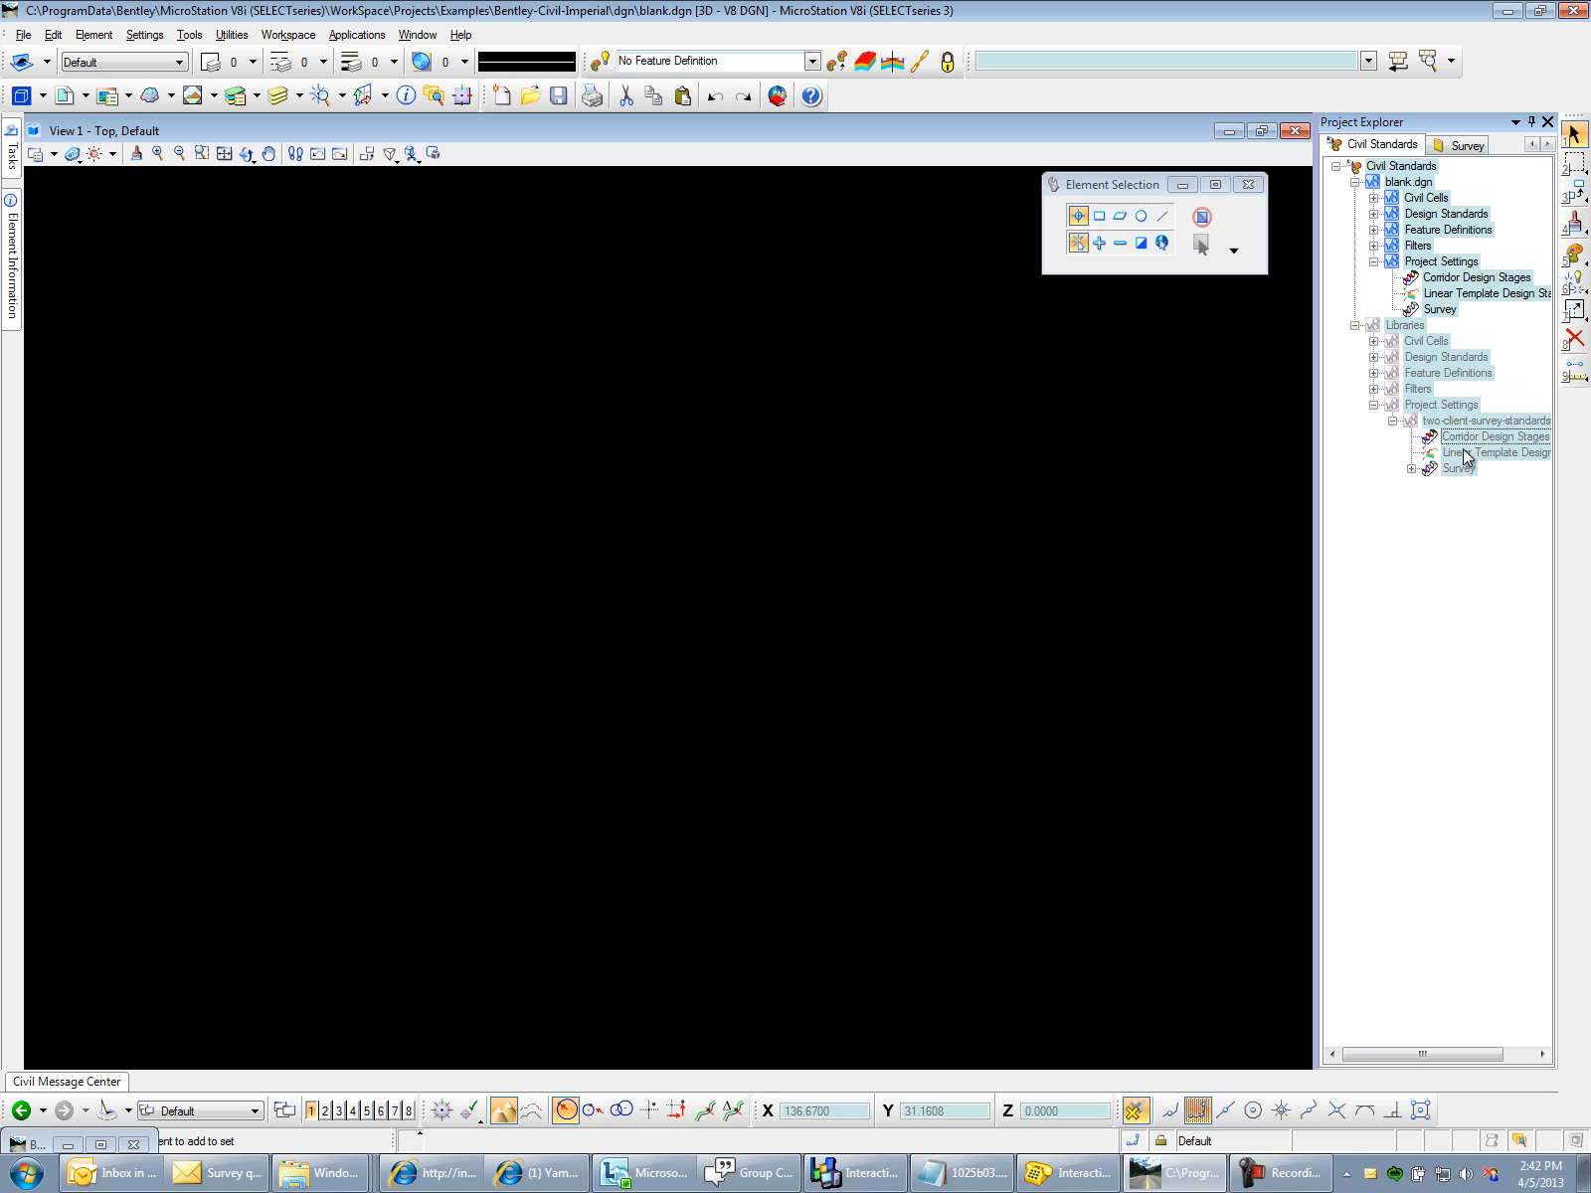
double_click(1428, 468)
click(1492, 500)
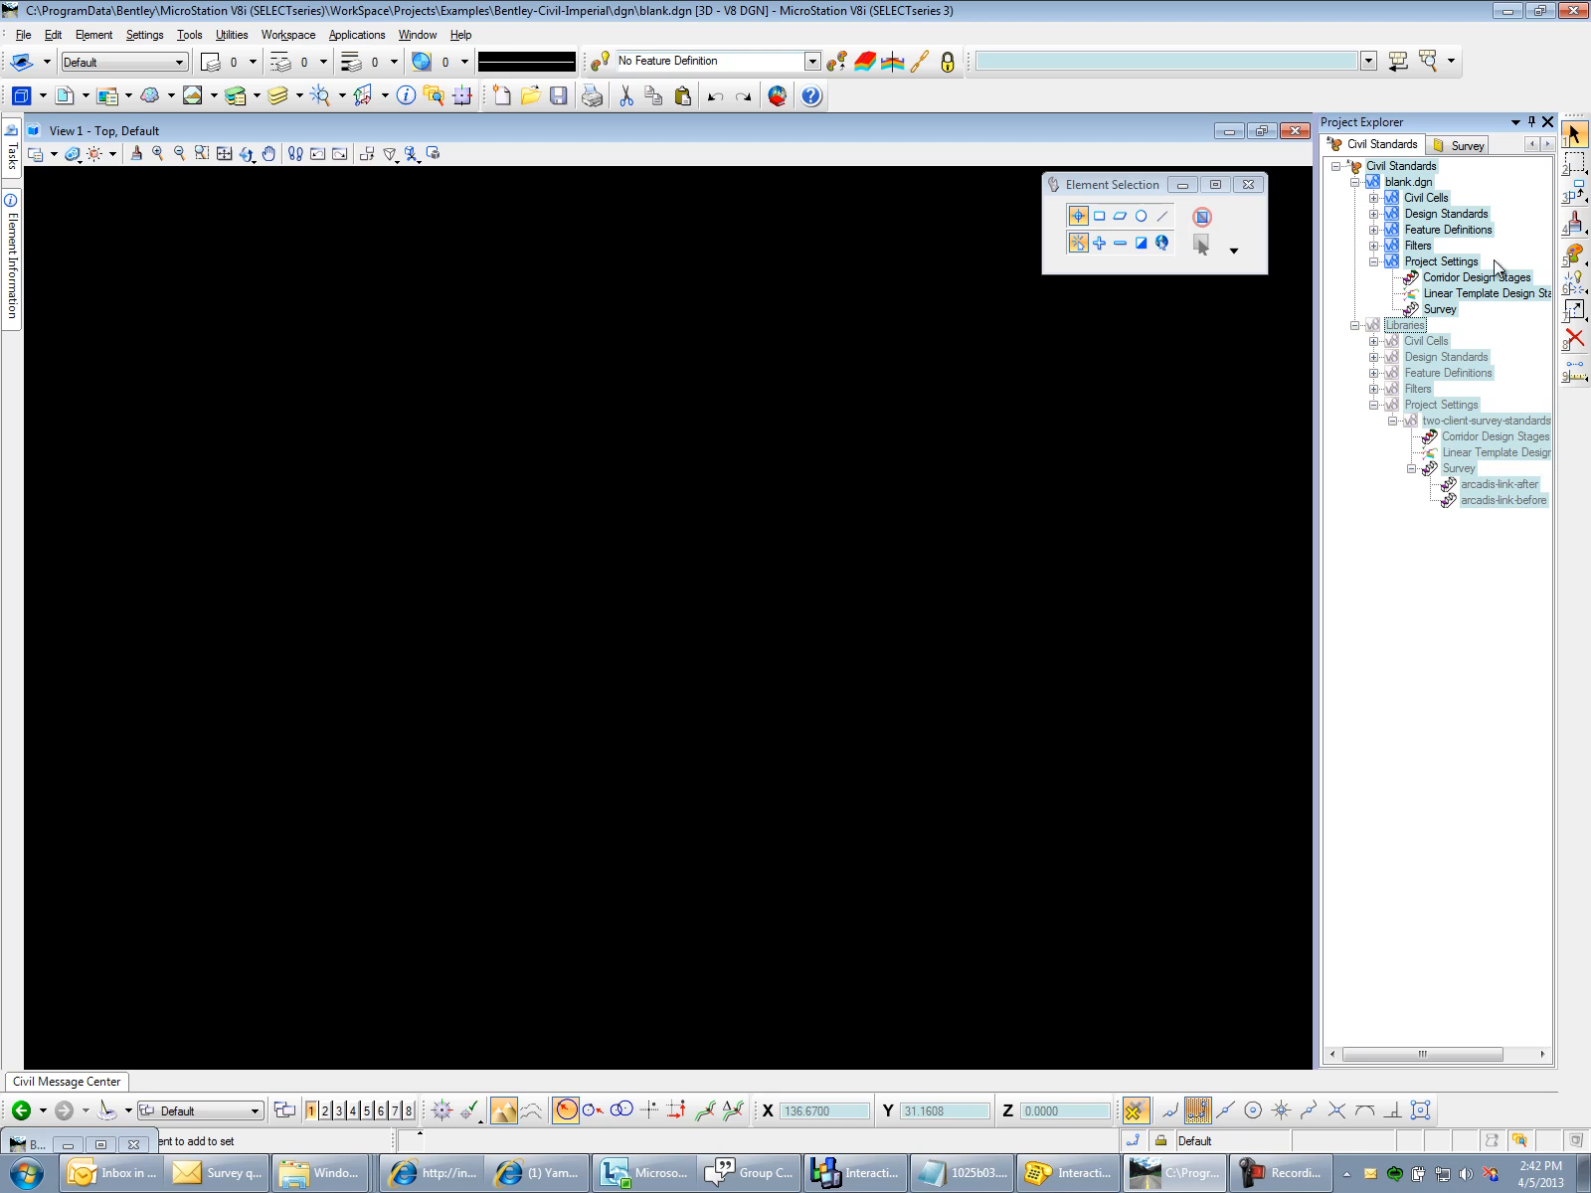
- Create a new field book in the Default survey project using the arcadis-link-after settings from the two-client-survey-standards library
click(1463, 145)
click(1354, 182)
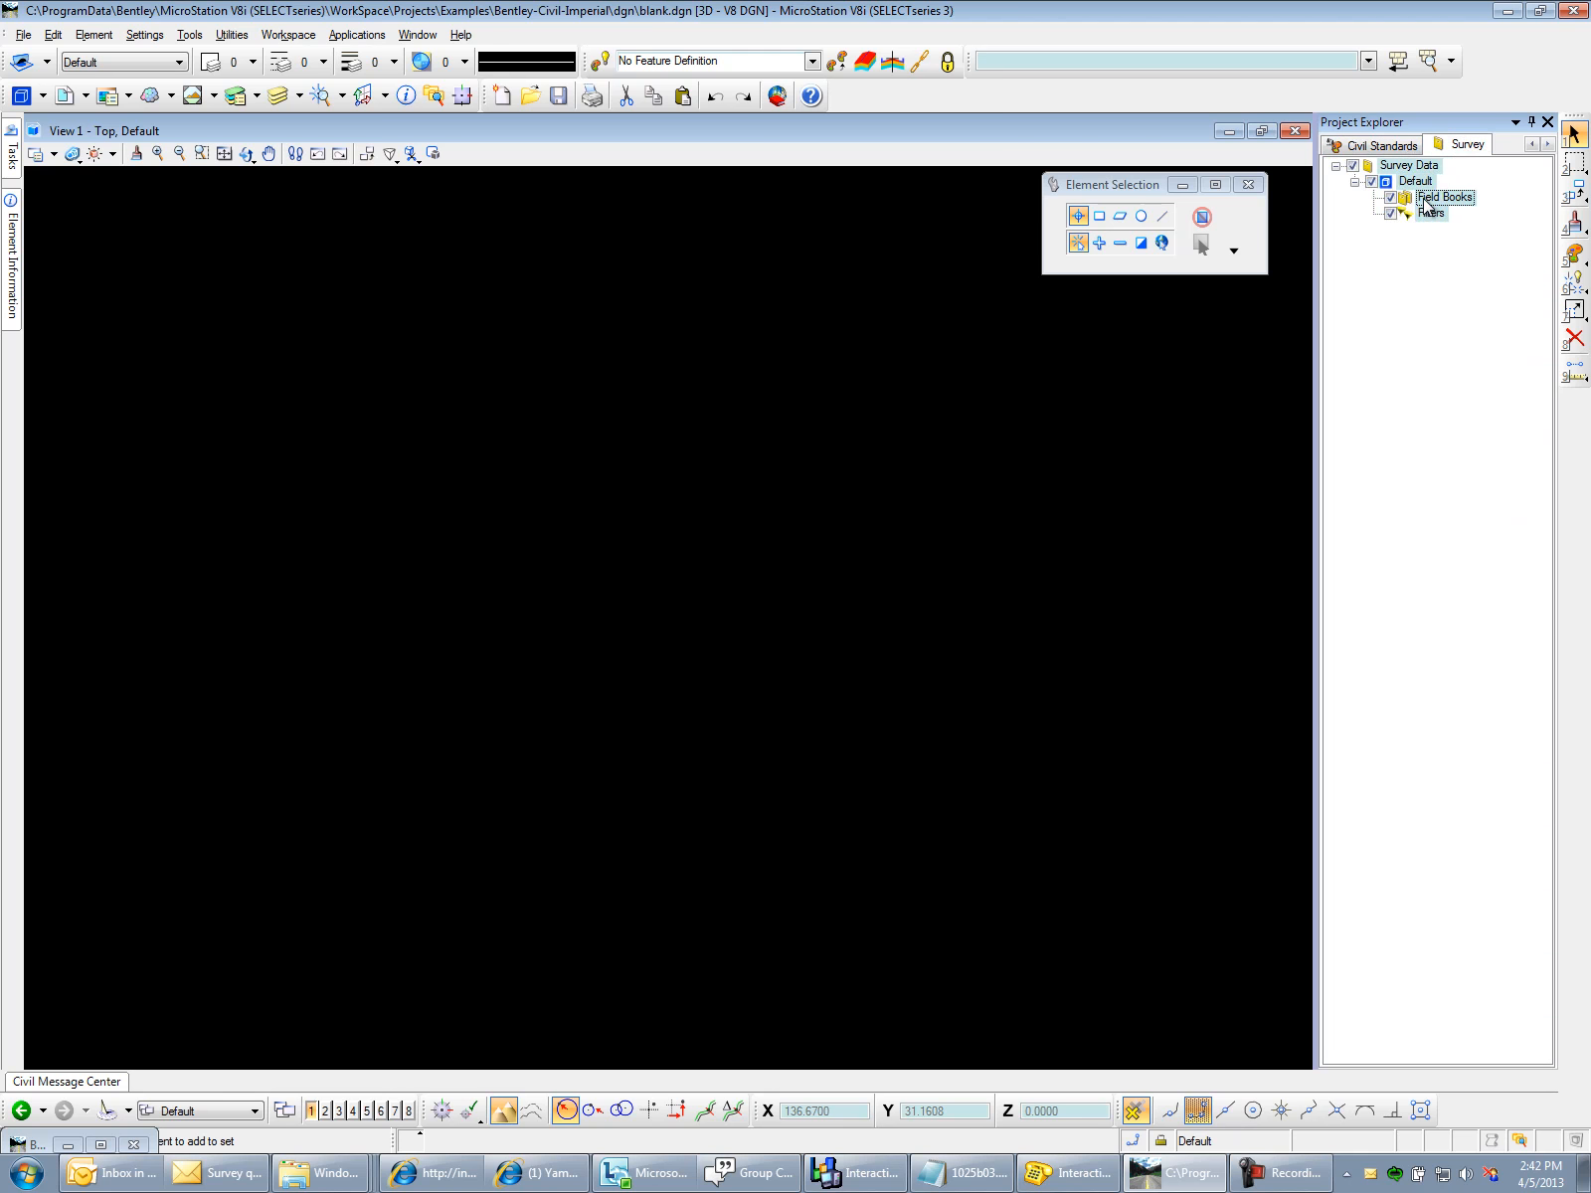
right_click(1424, 203)
click(1349, 221)
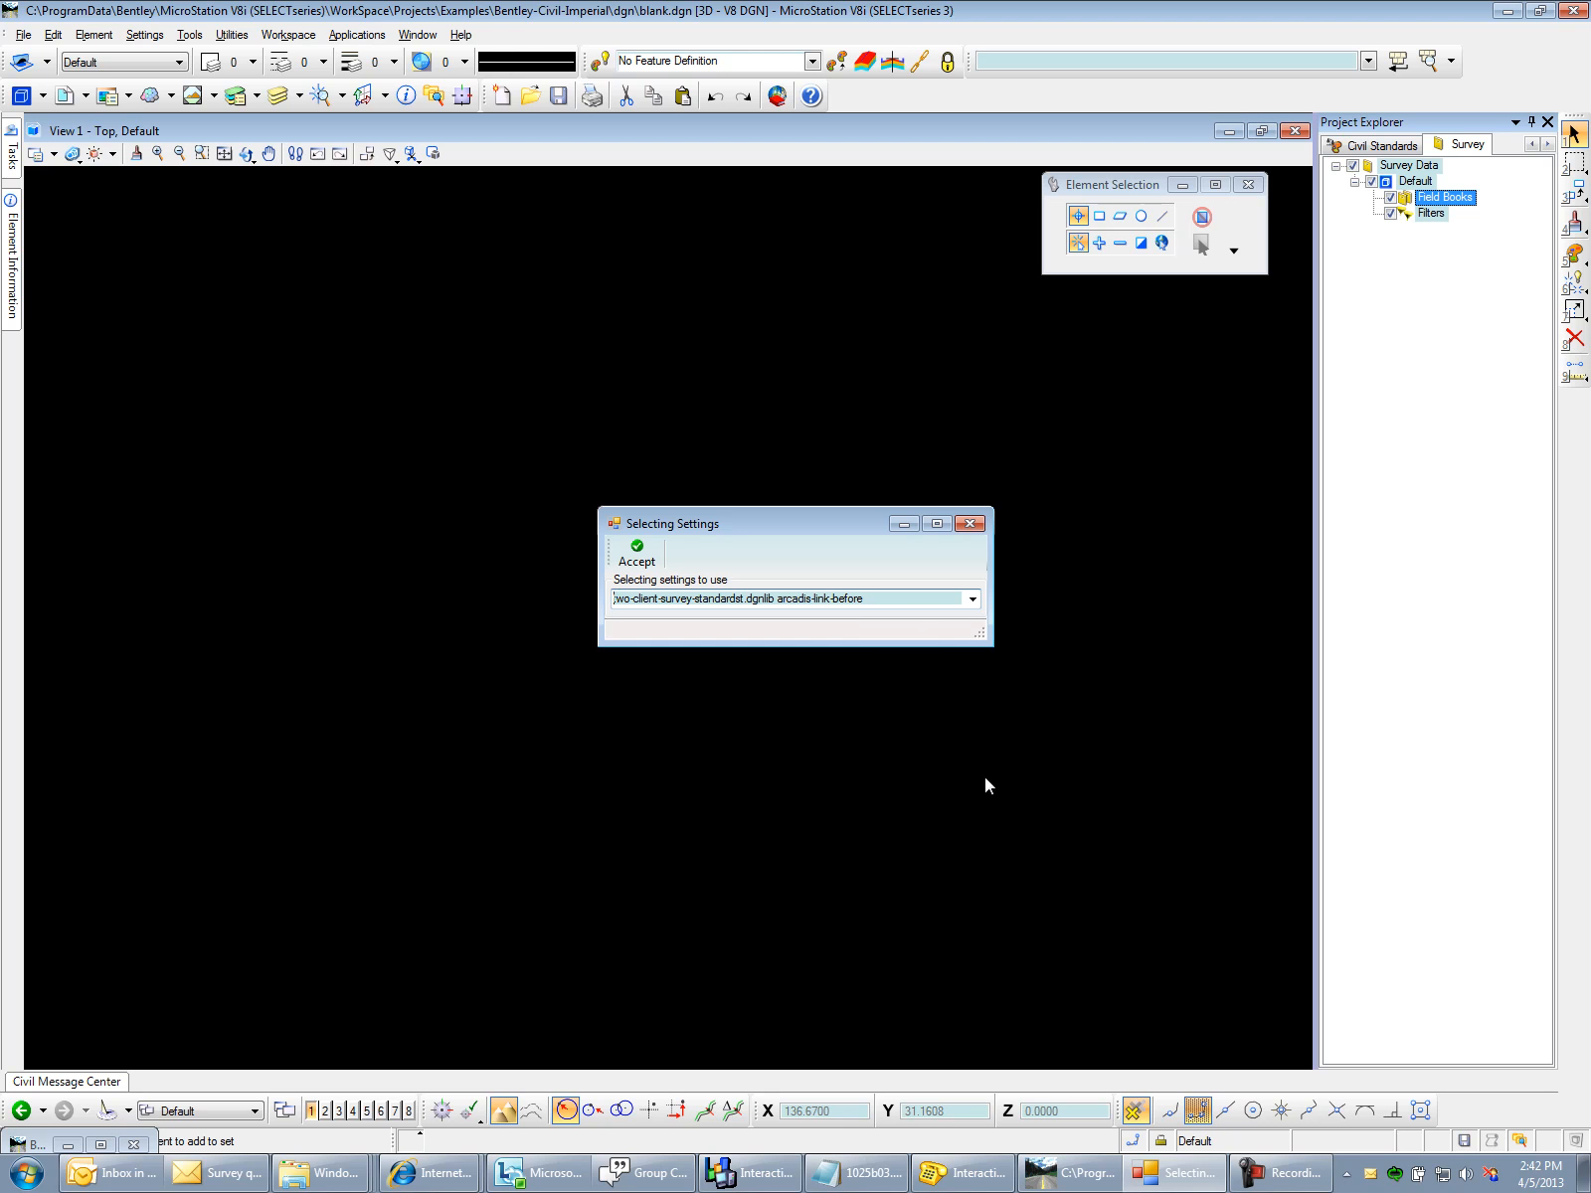
click(972, 600)
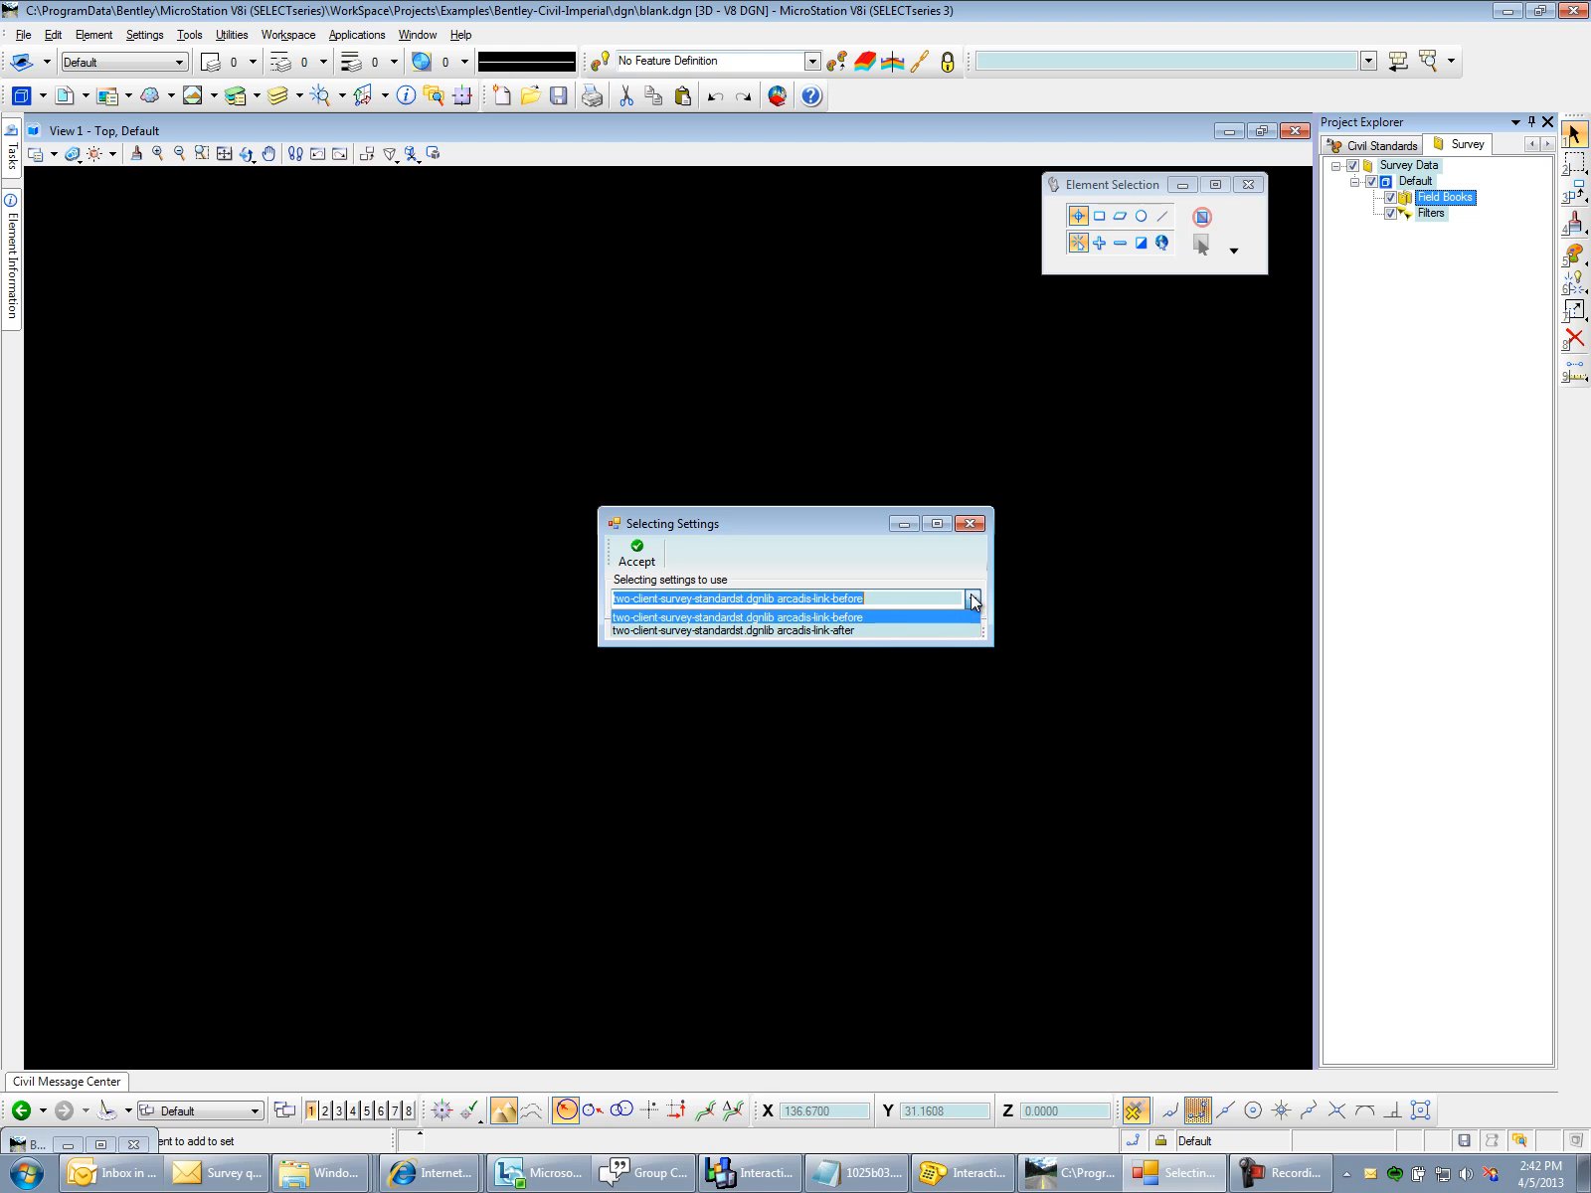
click(835, 629)
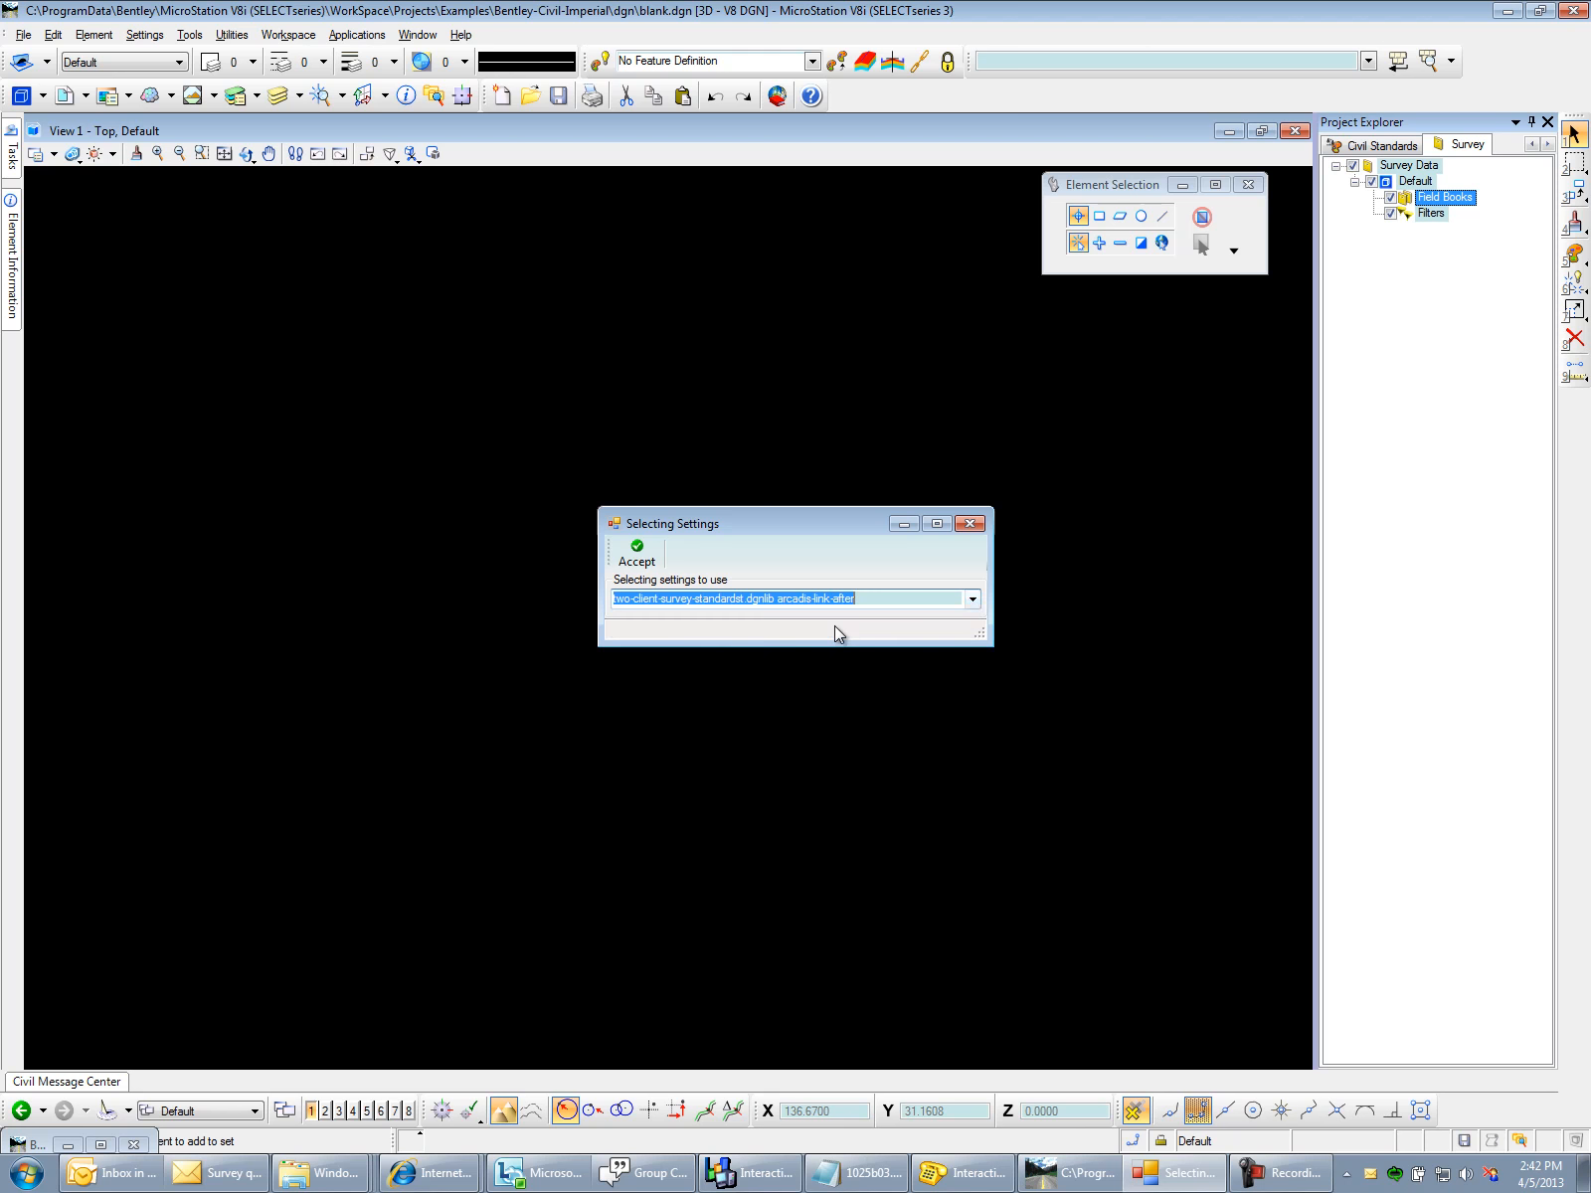
click(633, 557)
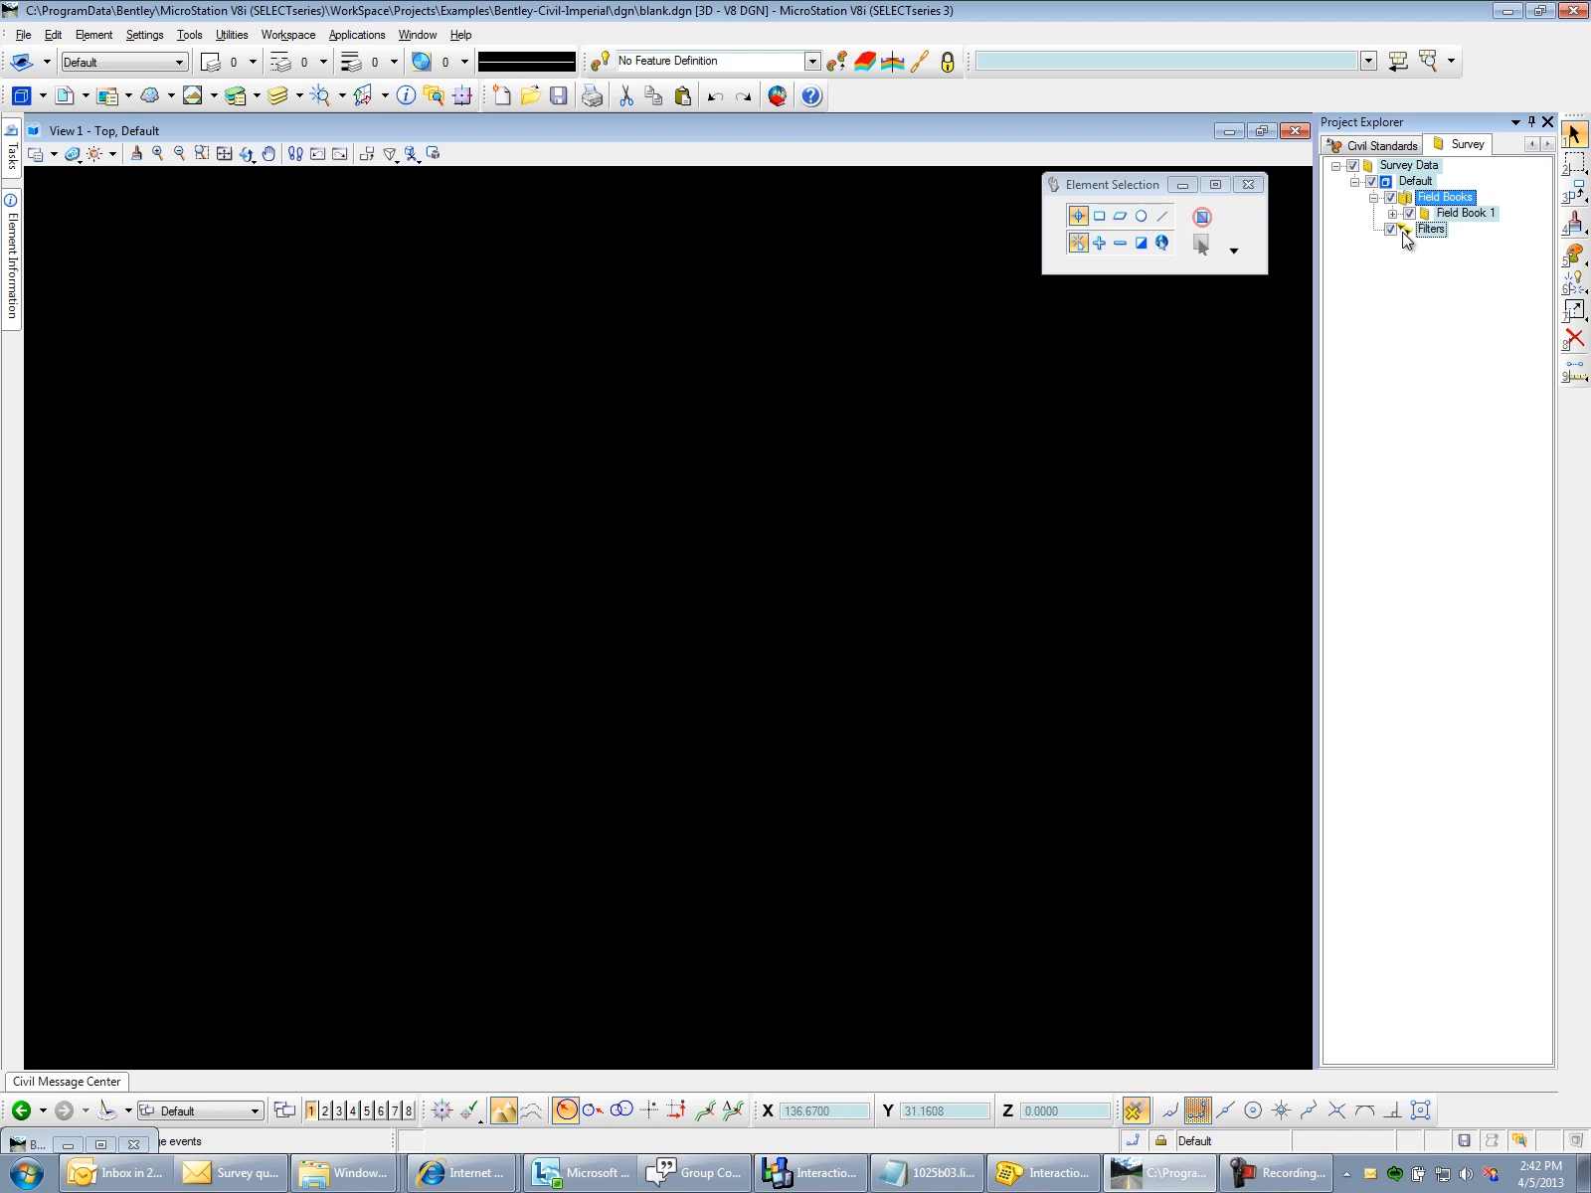
- Examine the survey settings listed under the project settings of blank.dgn in the civil standards
click(1392, 146)
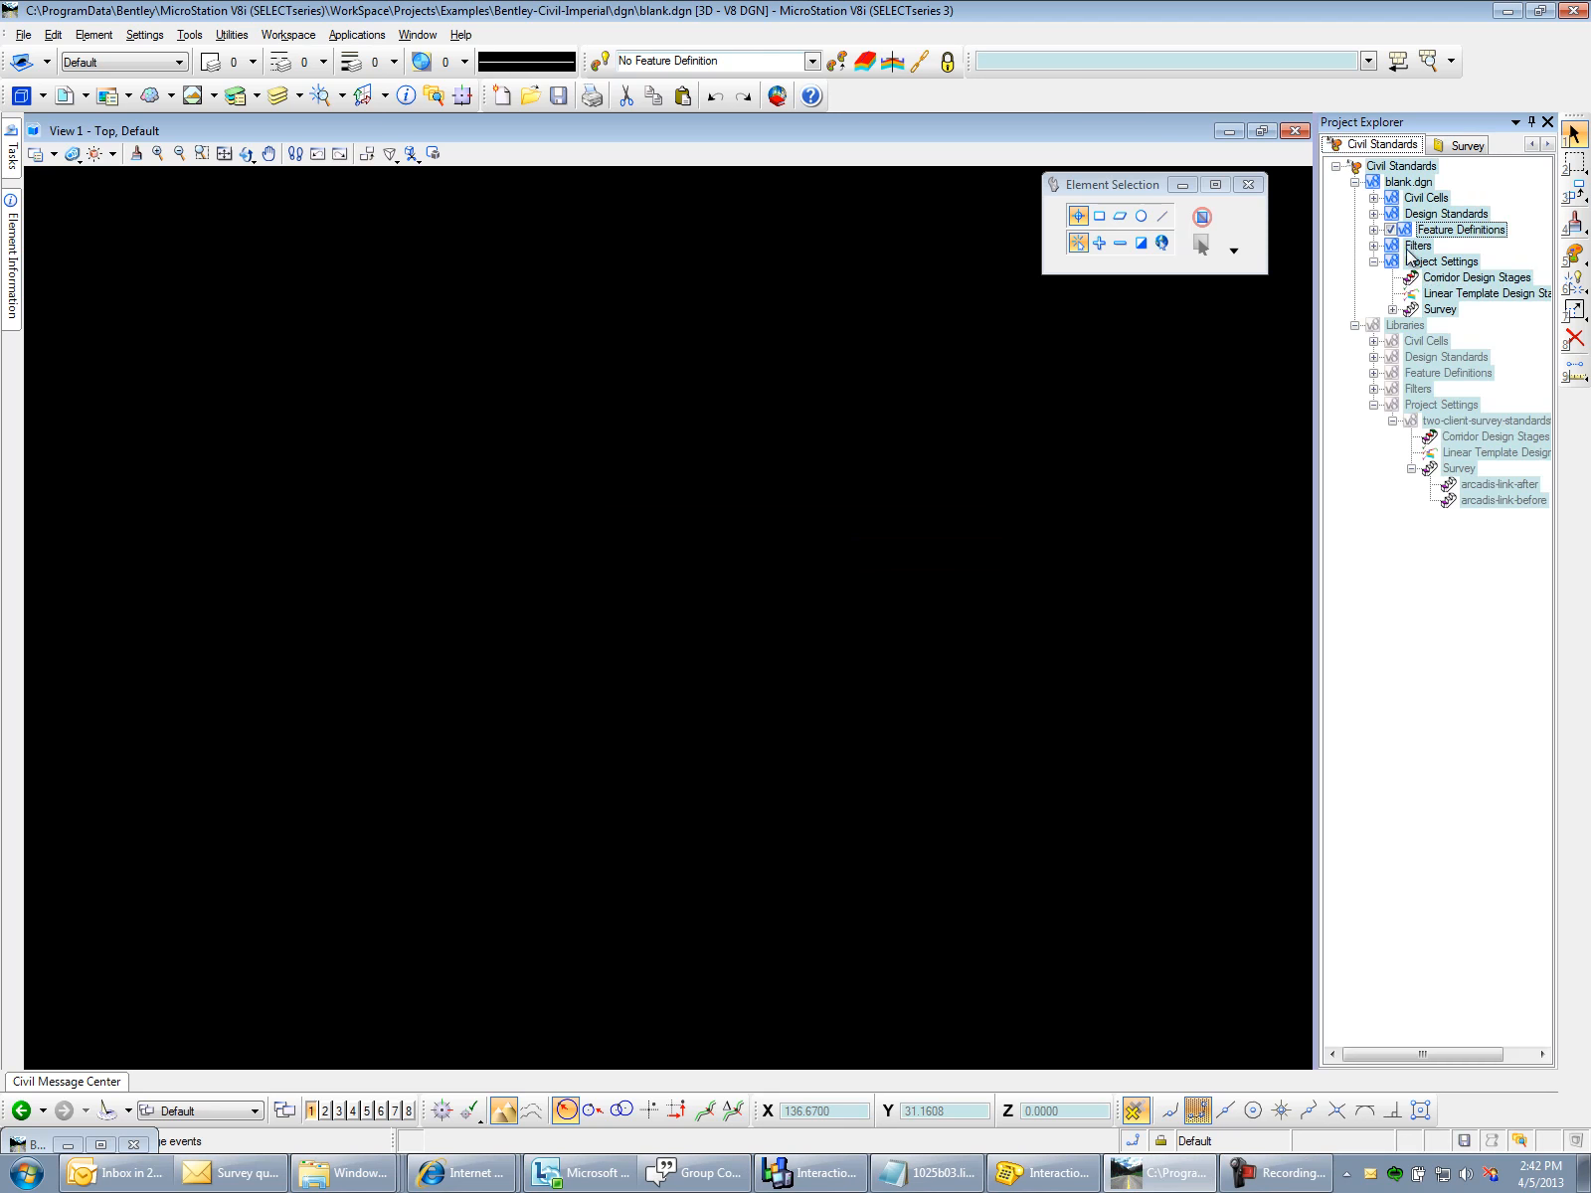
click(1392, 309)
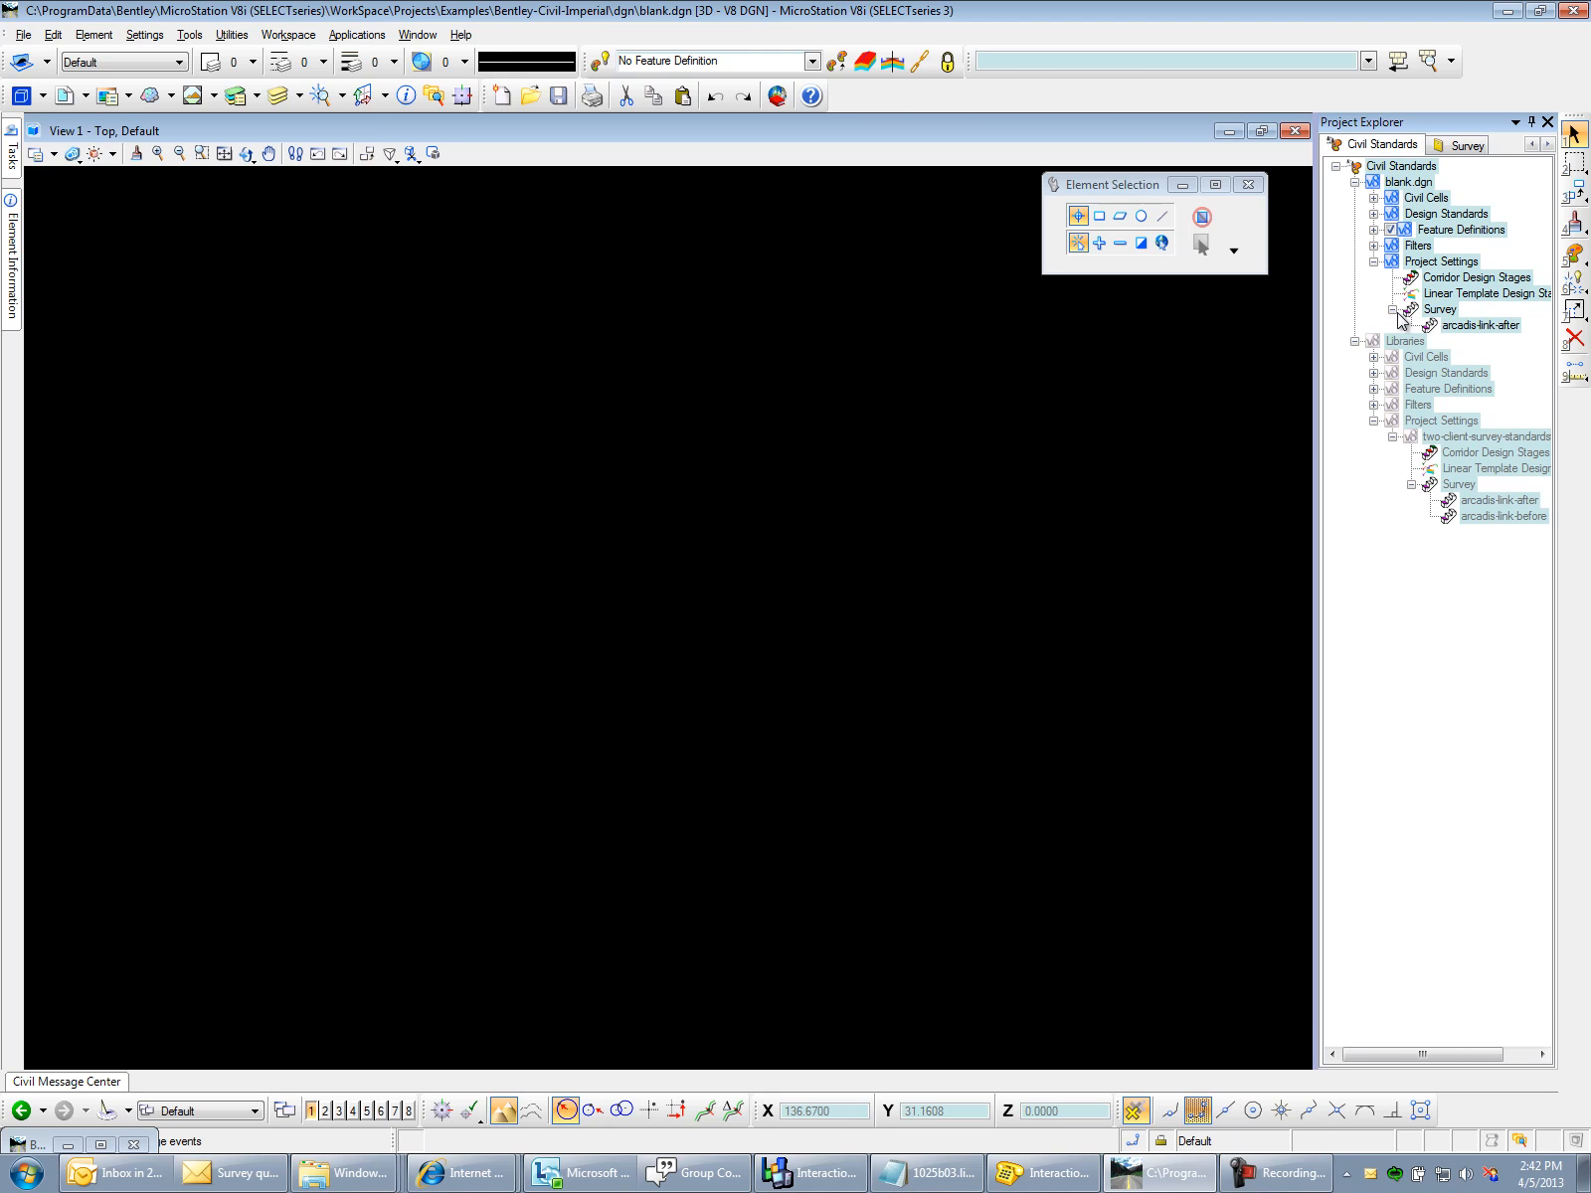
click(1404, 181)
- Open the properties of the Default survey project in the survey data
click(1462, 144)
right_click(1411, 182)
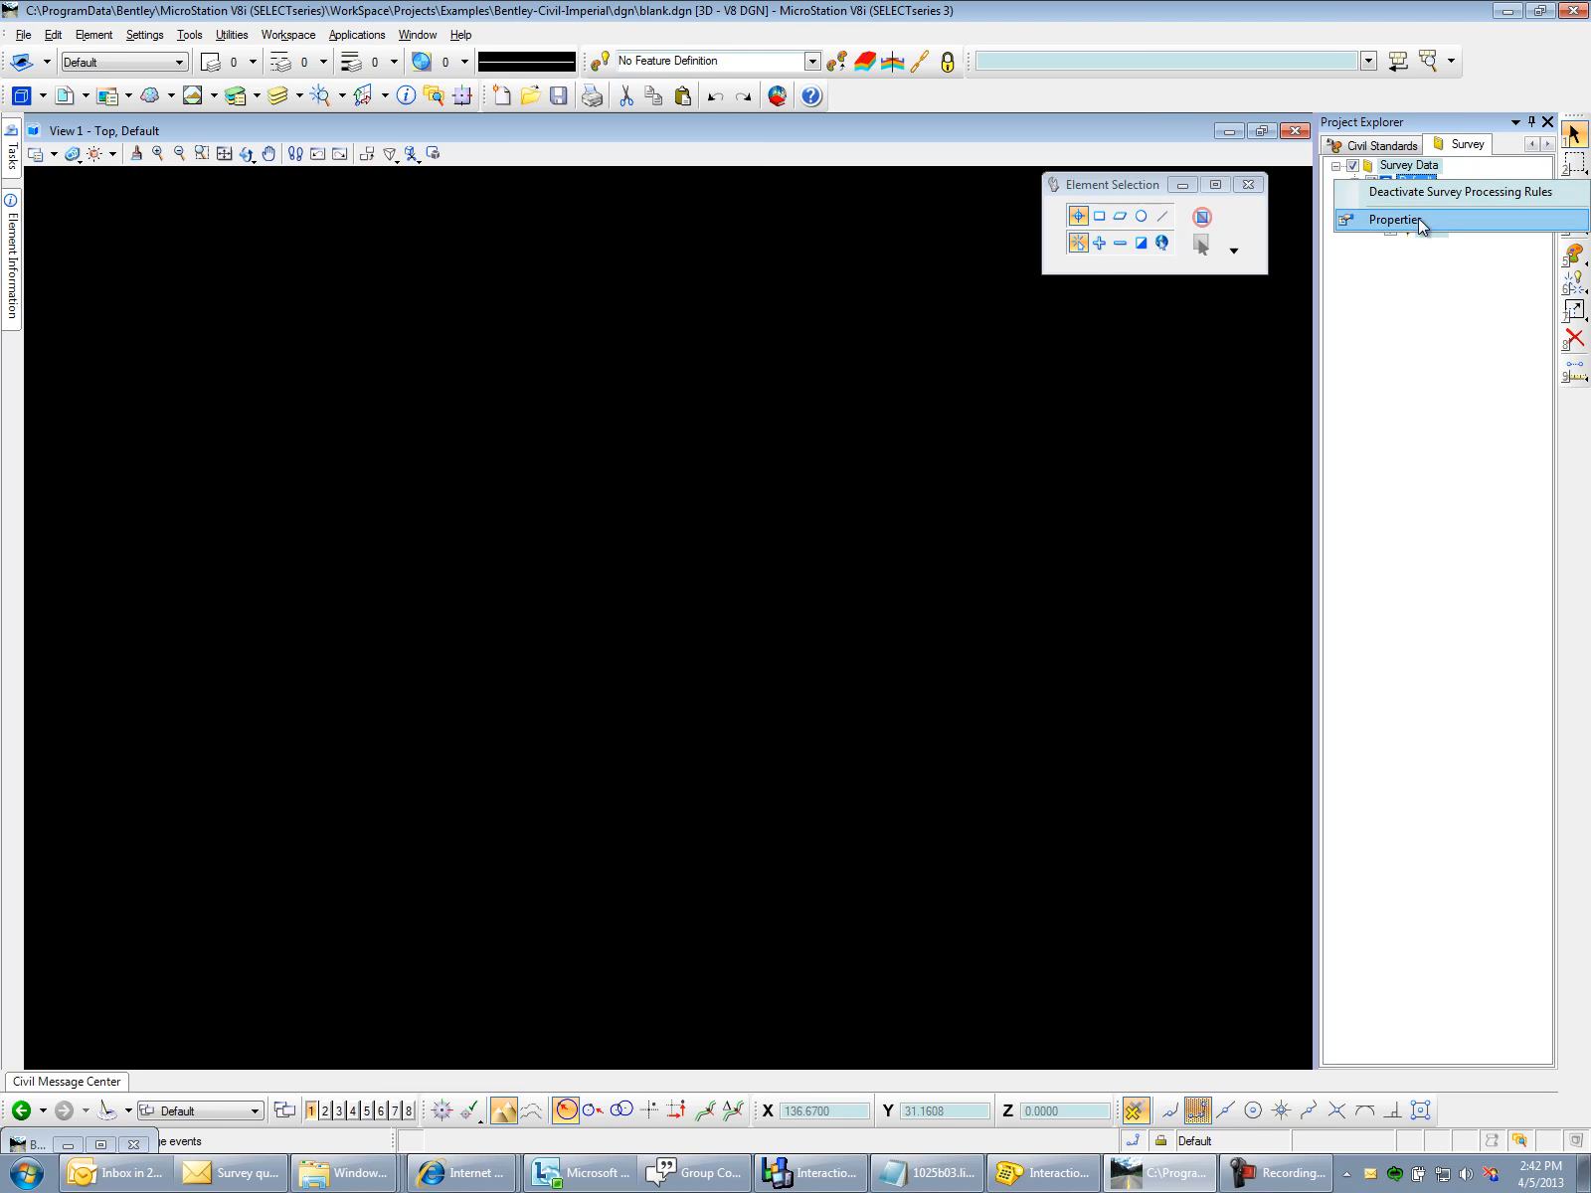